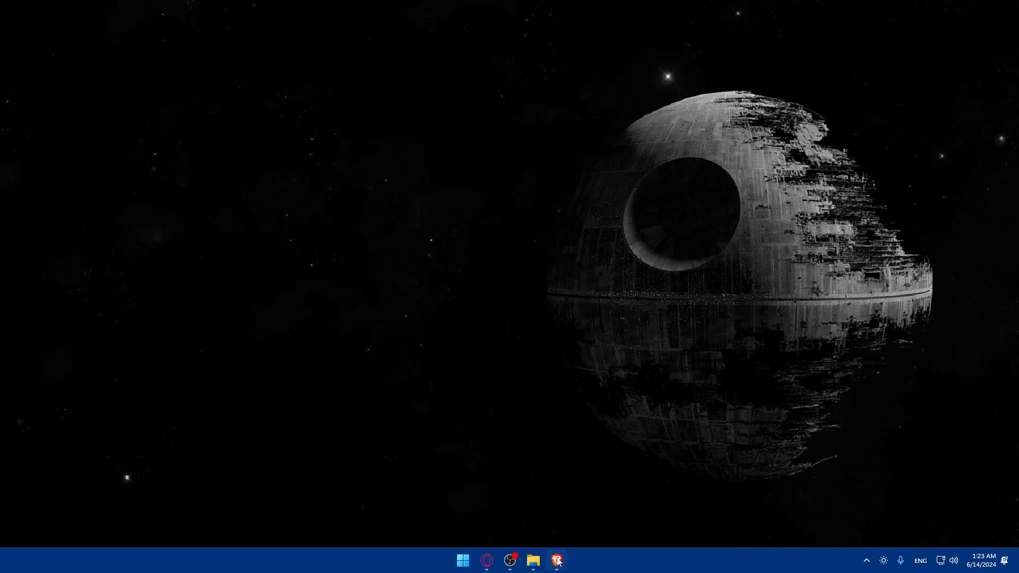
- Launch Brave from the taskbar to get a blank New Tab page
left_click(556, 561)
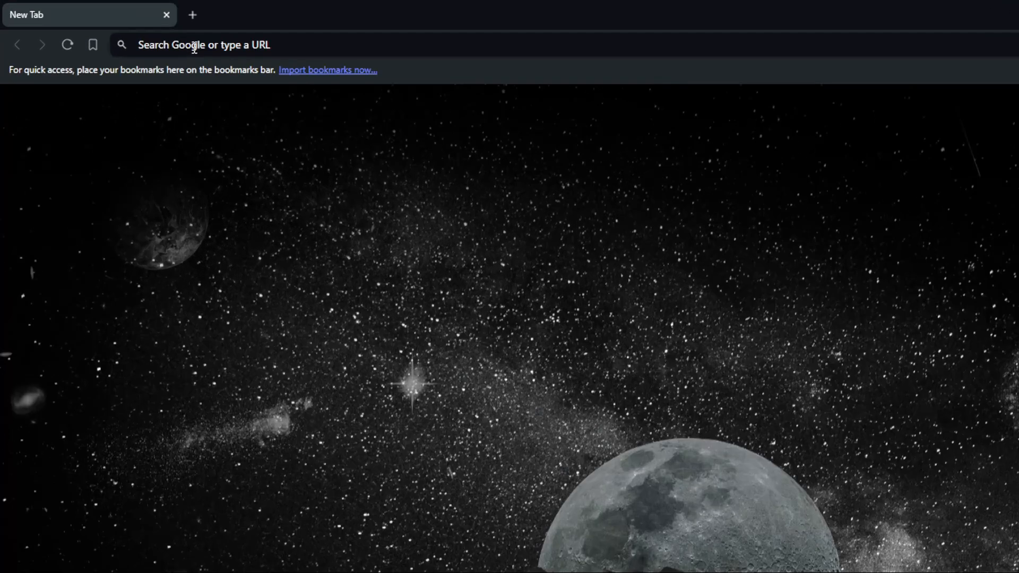
- Go to shopify.com, correcting the mistyped address that led to a Google search
left_click(139, 33)
type("shopify")
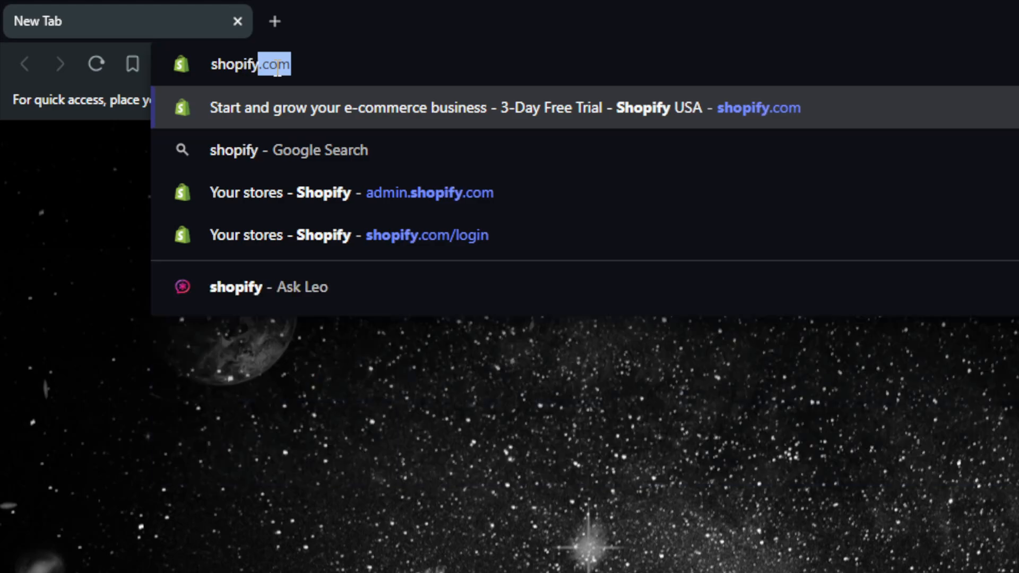
type(".coim")
key("Return")
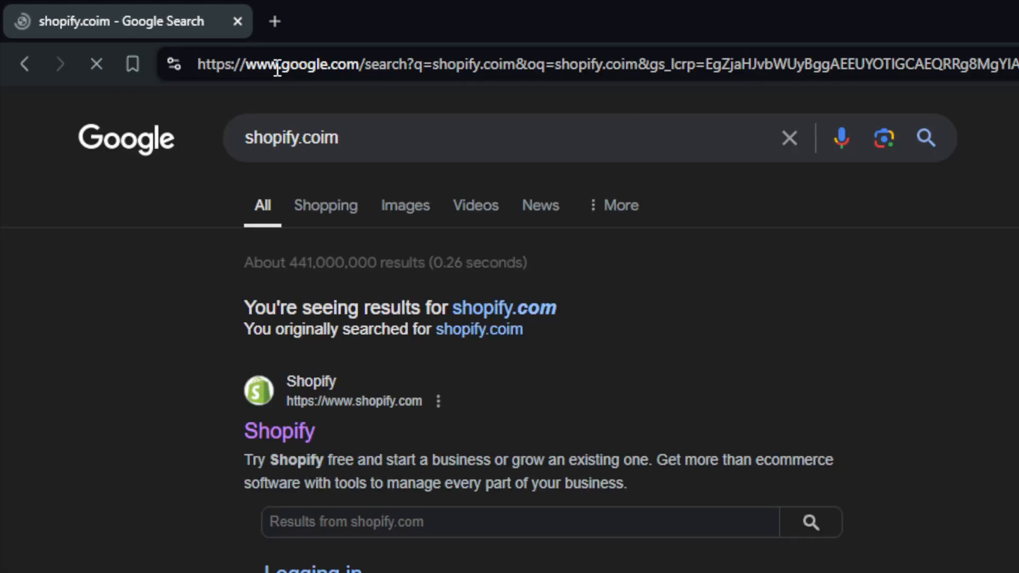
left_click(333, 66)
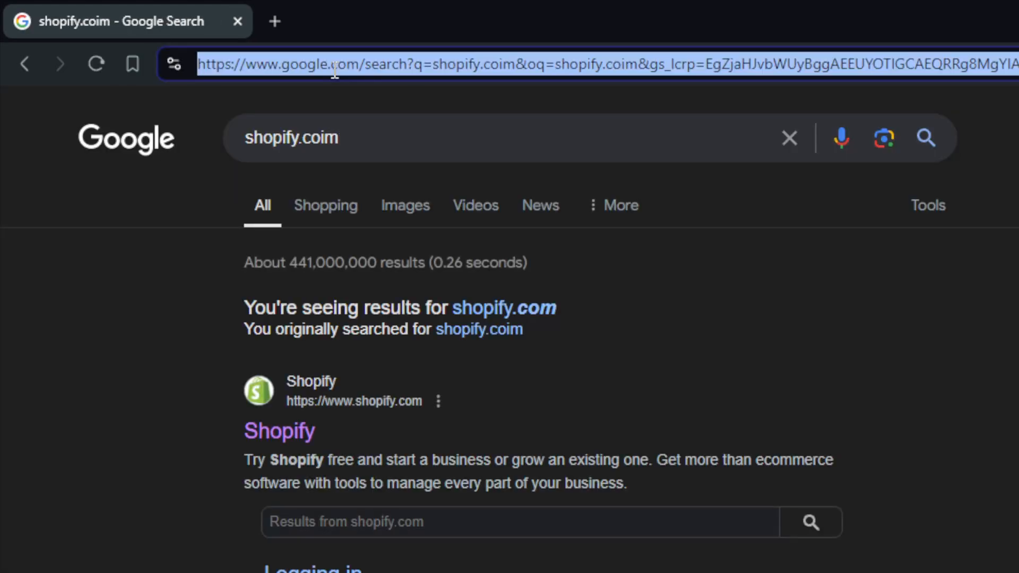
type("shopify.c")
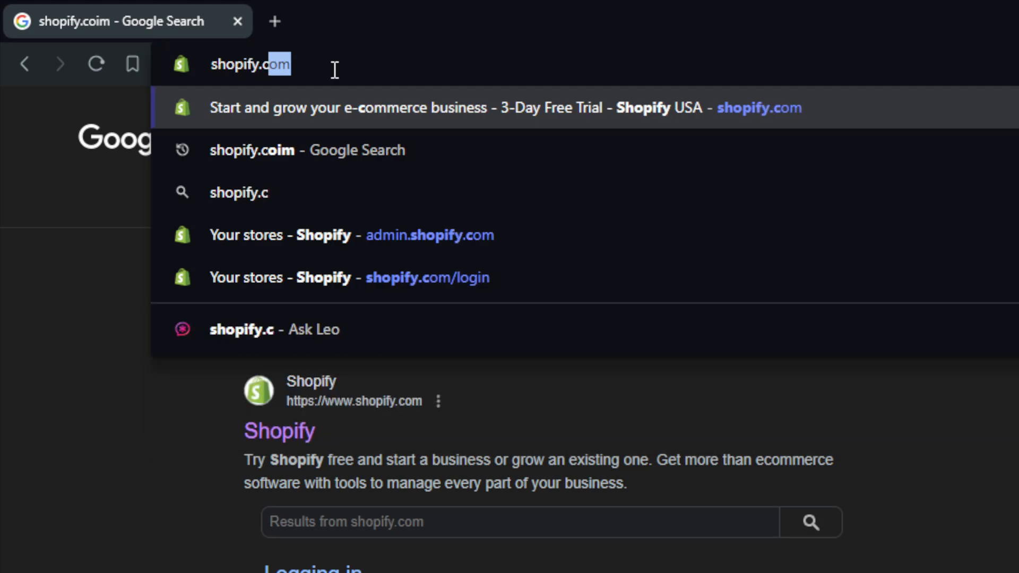
key("Return")
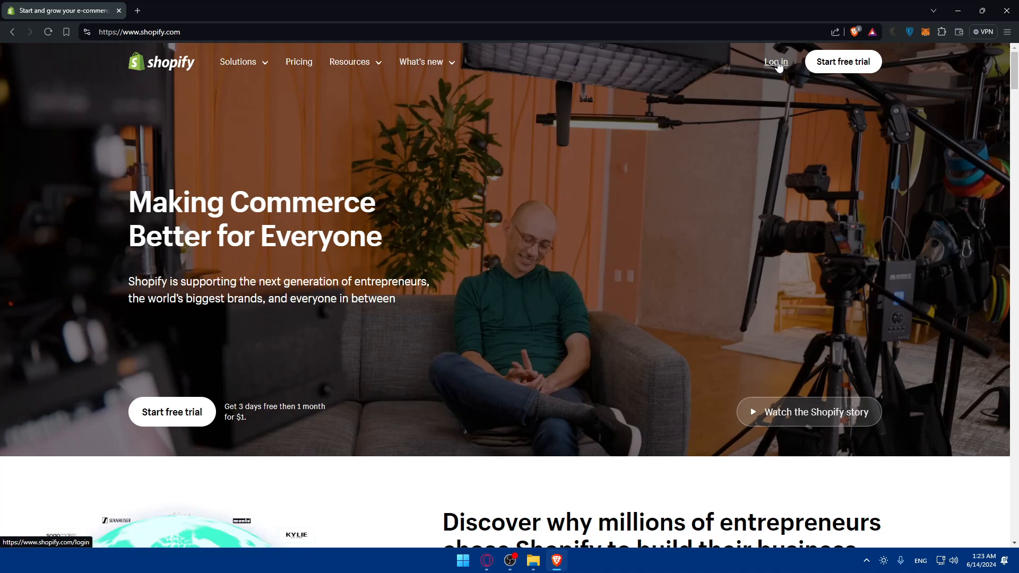
- Log in to the Shopify admin and open Settings on My Store's store details
left_click(776, 63)
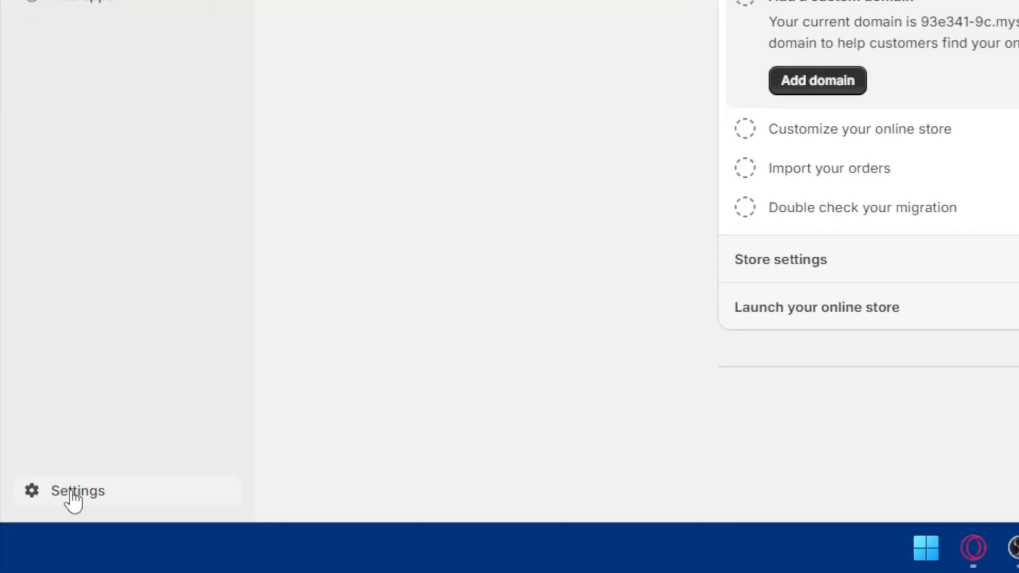
left_click(36, 536)
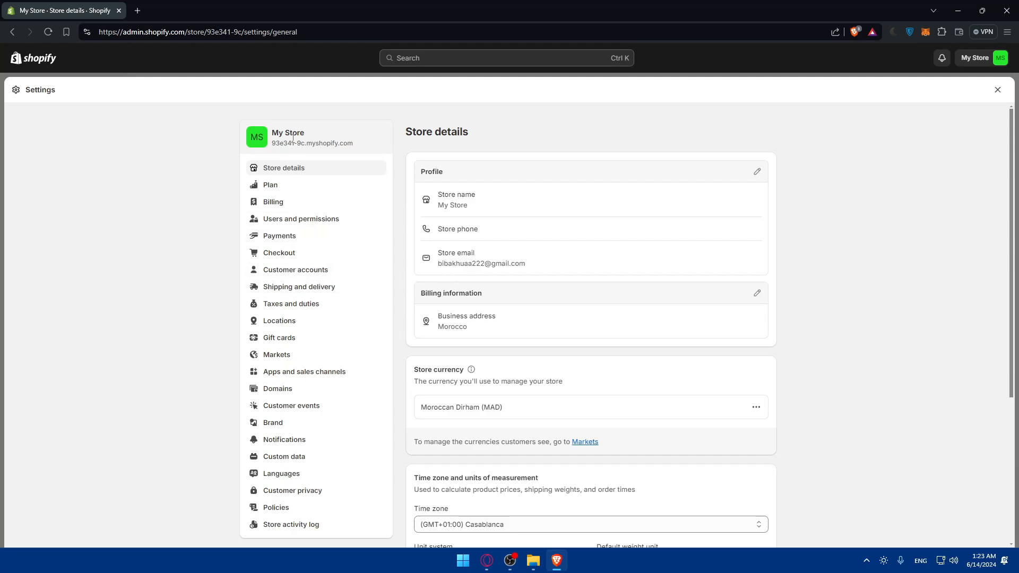
- Open Payments settings and review the providers, supported methods (PayPal) and payment capture method sections
left_click(302, 238)
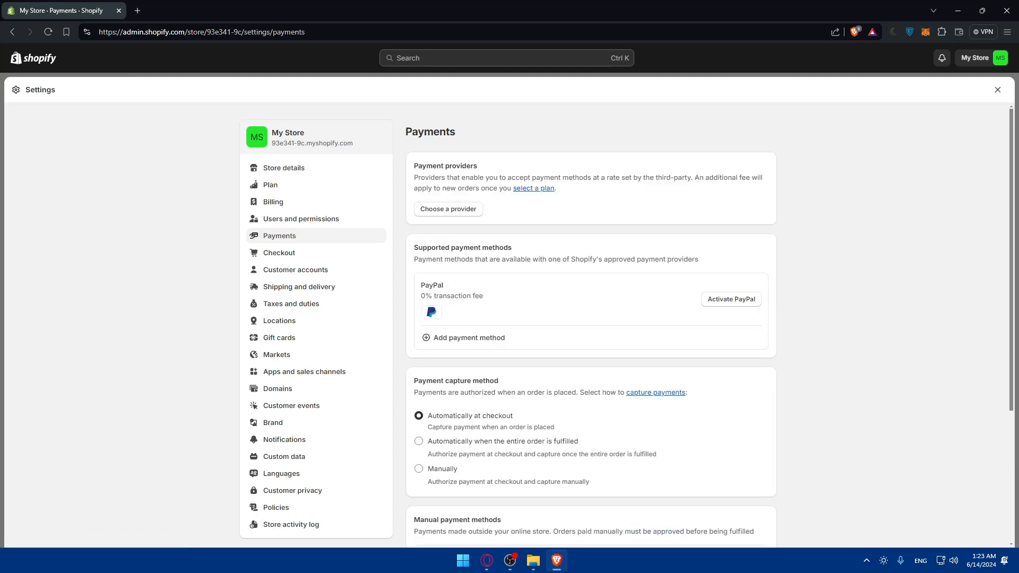
left_click_drag(479, 169, 409, 167)
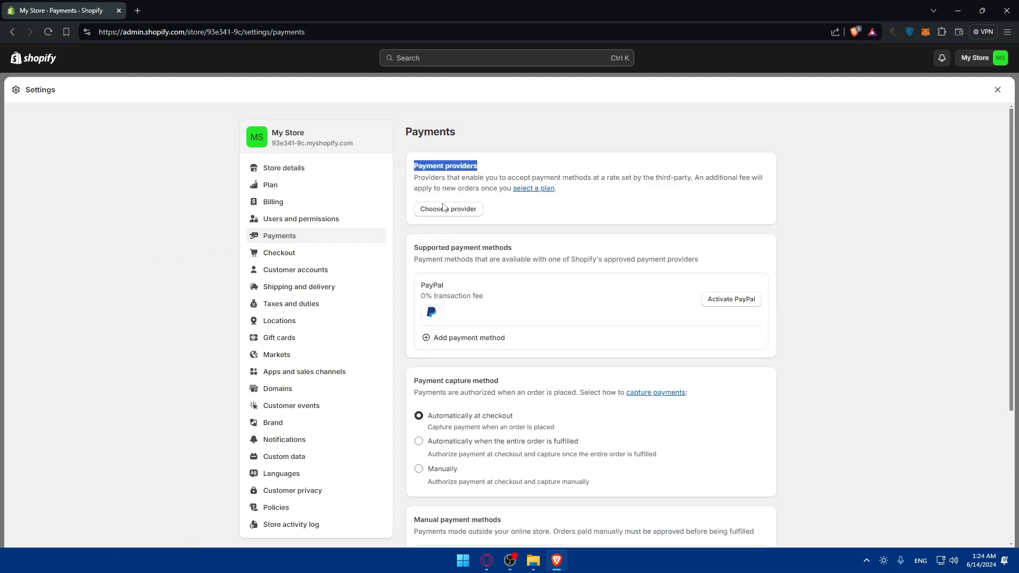
left_click_drag(528, 253, 402, 252)
left_click(580, 253)
scroll(581, 253, "down", 2)
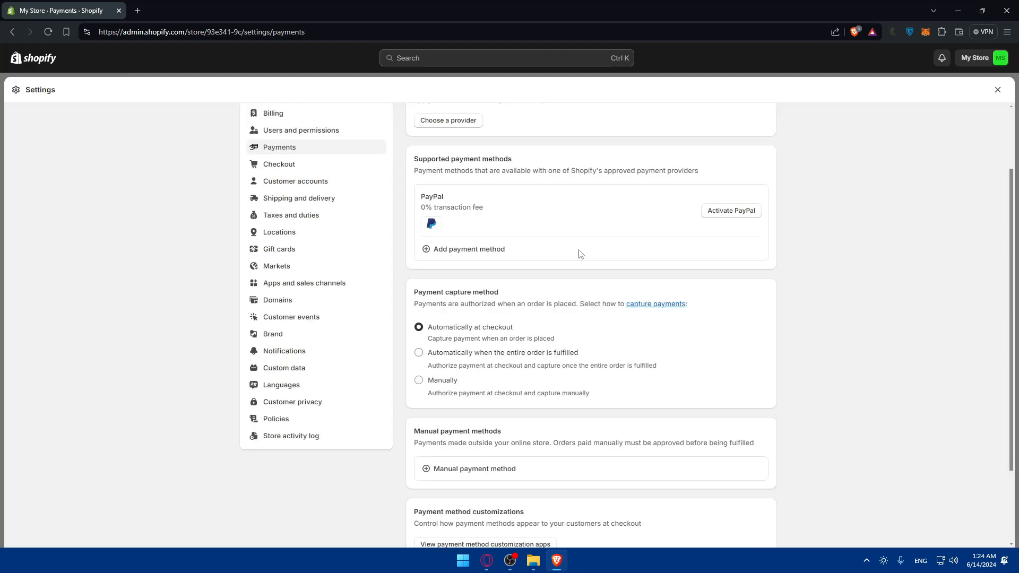
left_click_drag(504, 290, 408, 292)
scroll(527, 284, "down", 2)
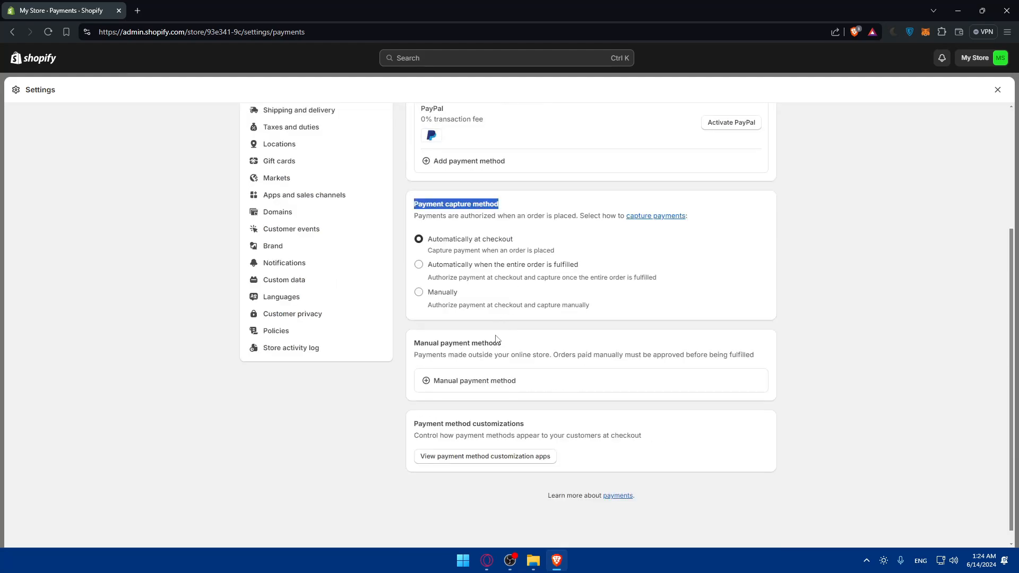
left_click_drag(504, 343, 393, 342)
left_click(529, 345)
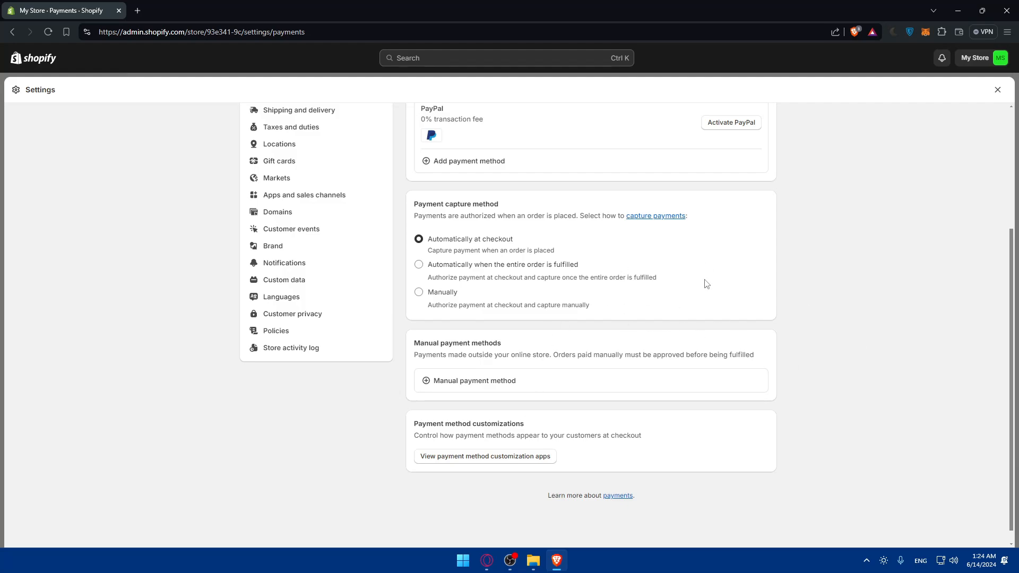
scroll(707, 285, "up", 2)
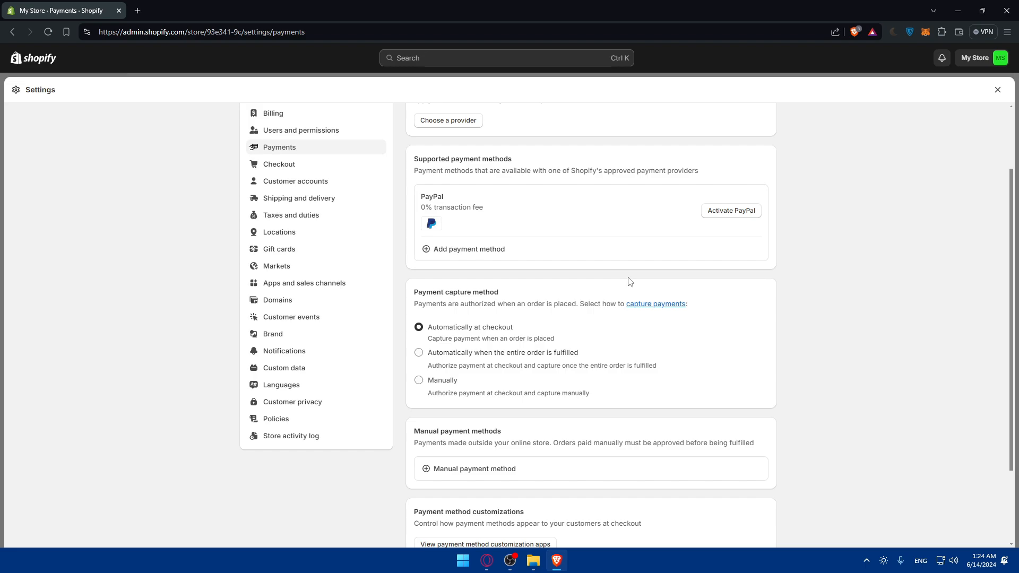
scroll(629, 281, "up", 2)
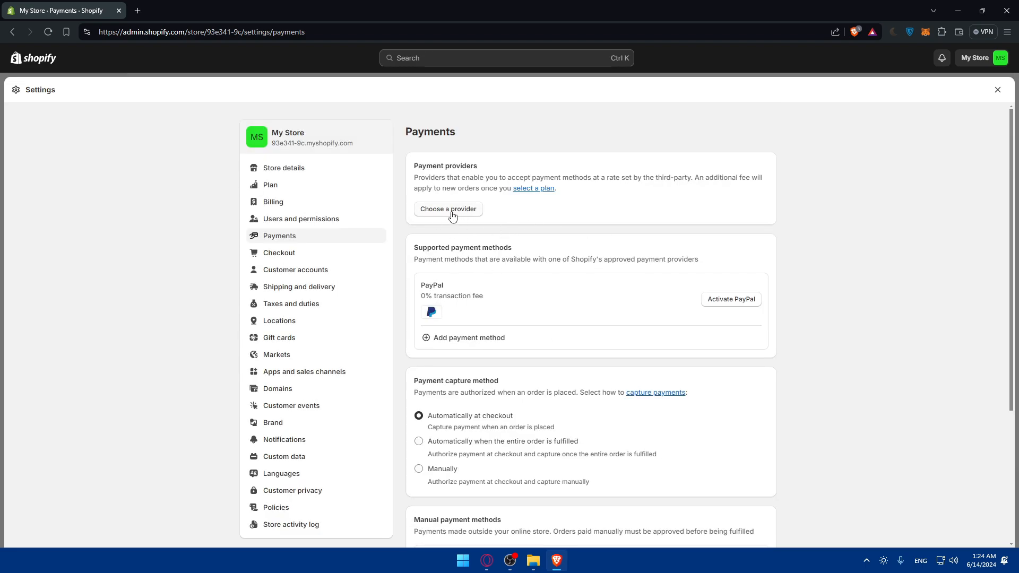
- Browse the available third-party payment providers, then return to Payments settings
left_click(462, 208)
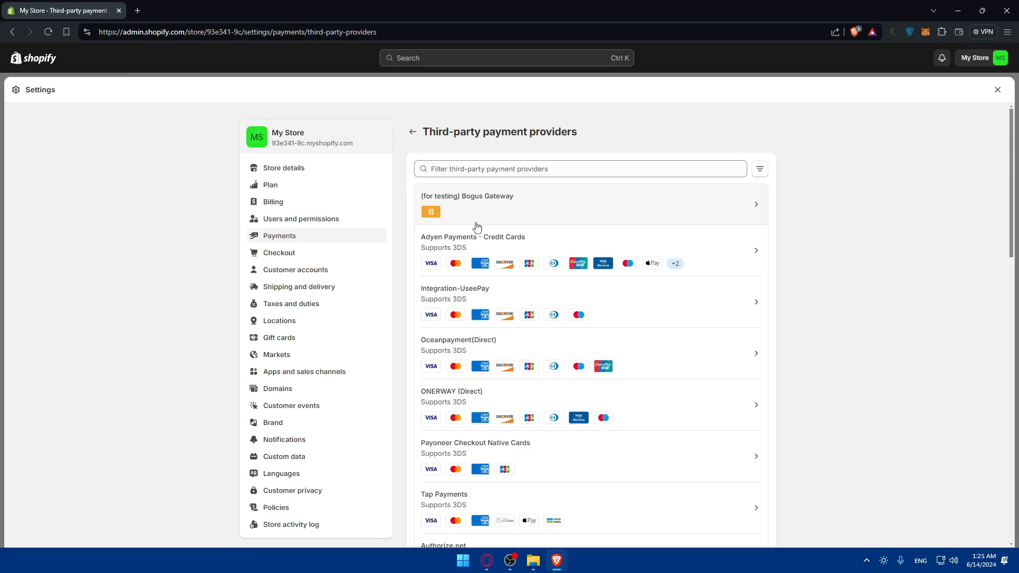
scroll(514, 232, "down", 8)
scroll(527, 215, "down", 8)
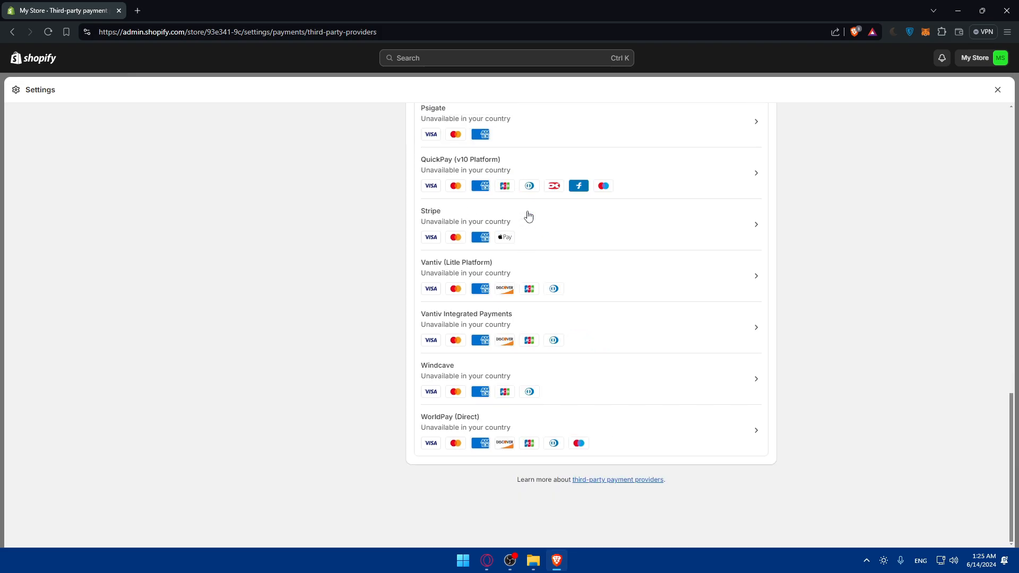
scroll(529, 216, "up", 15)
key("alt+Left")
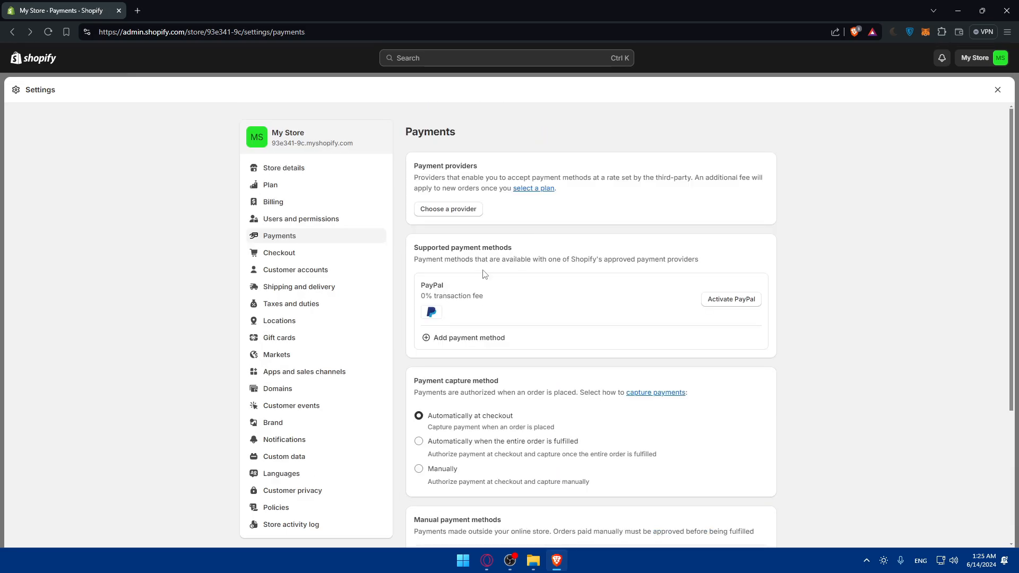
- Start adding a payment method and try searching payment methods for 'h' and 'd'
left_click(469, 340)
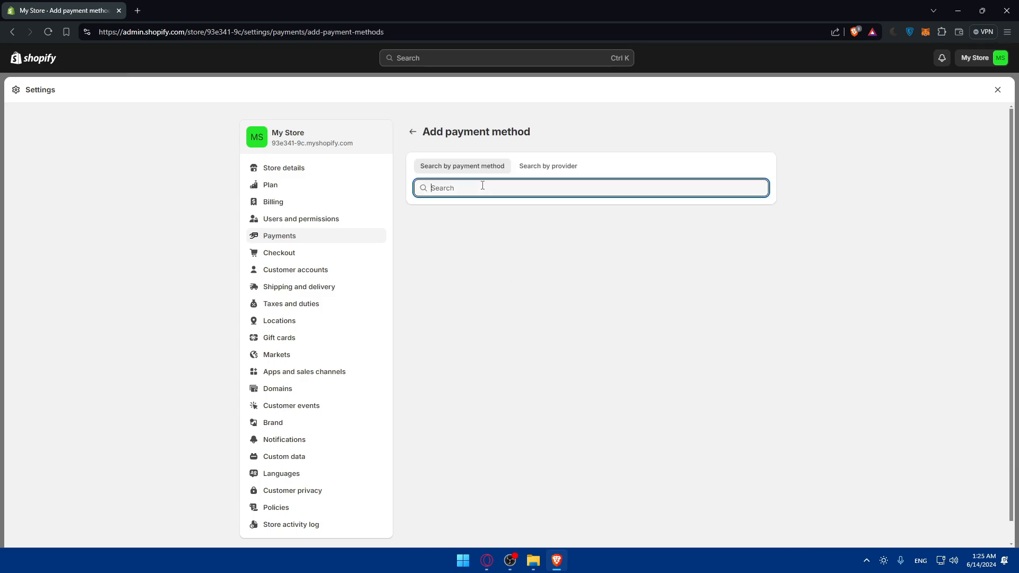
type("h")
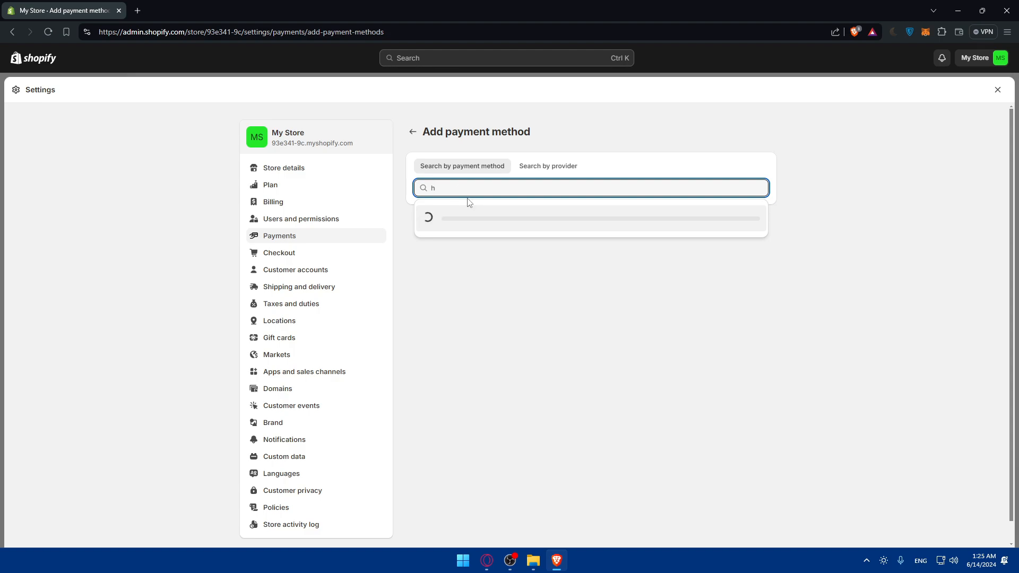
key("BackSpace")
type("d")
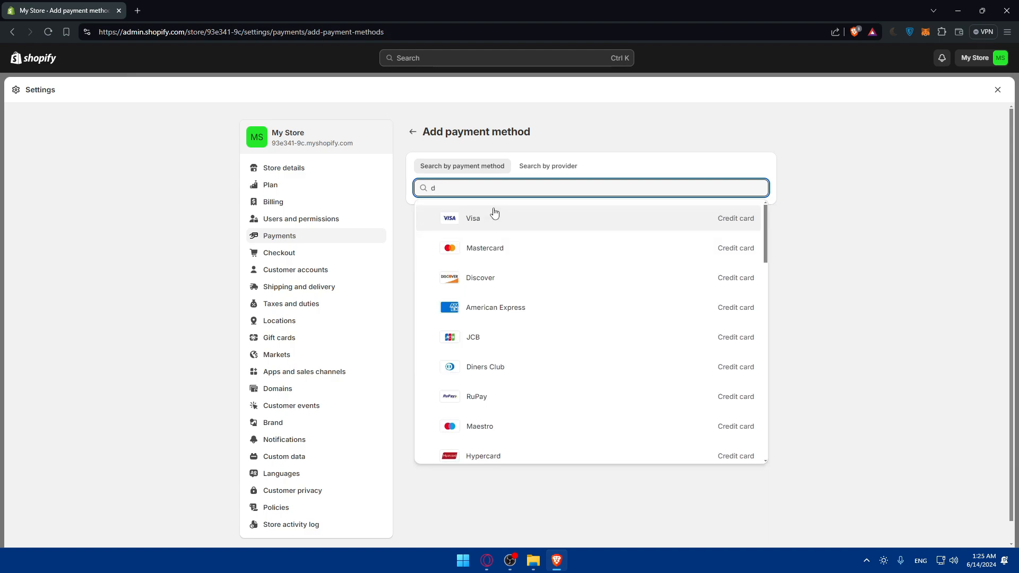
scroll(512, 234, "down", 5)
scroll(536, 223, "up", 5)
- Search payment providers for 'pa', then close the results and return to the Payment capture section
left_click(547, 166)
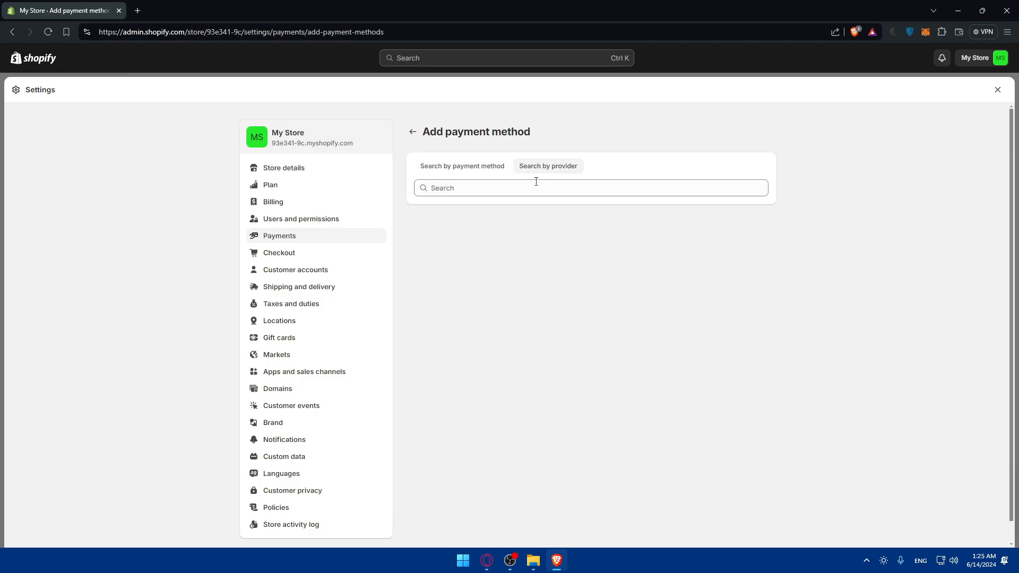
left_click(533, 184)
type("pa")
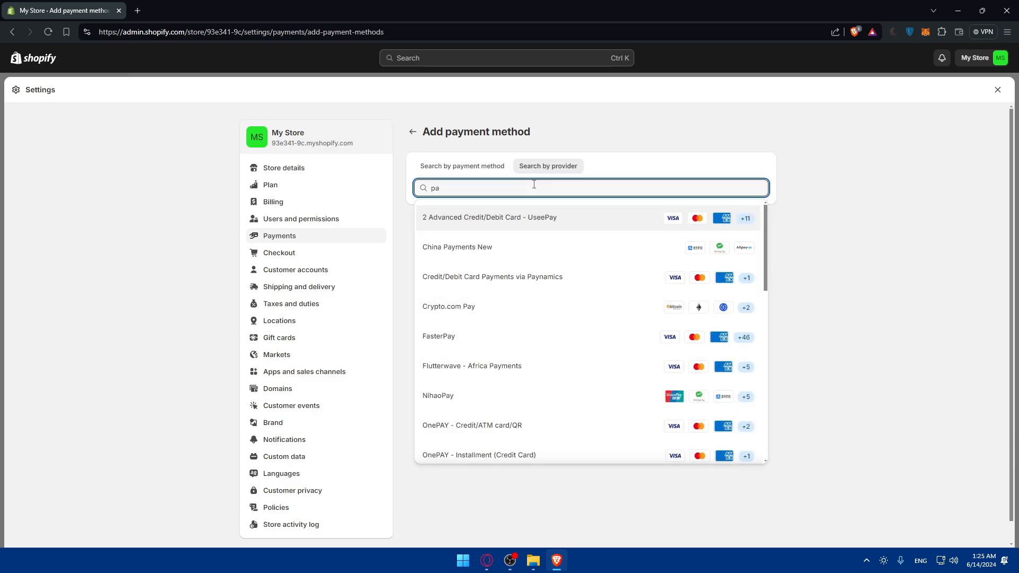
scroll(578, 289, "down", 8)
left_click(826, 271)
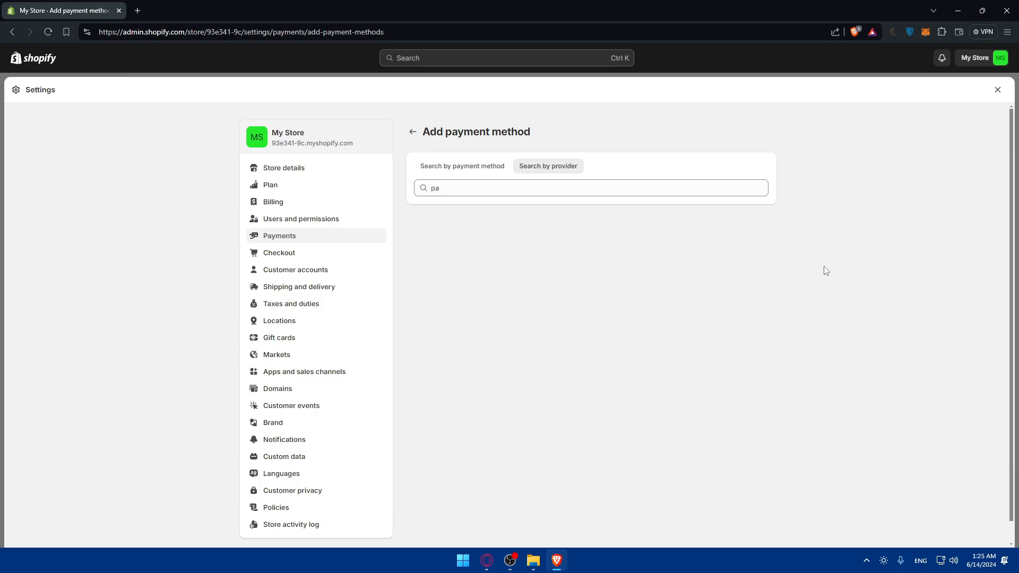
left_click(412, 131)
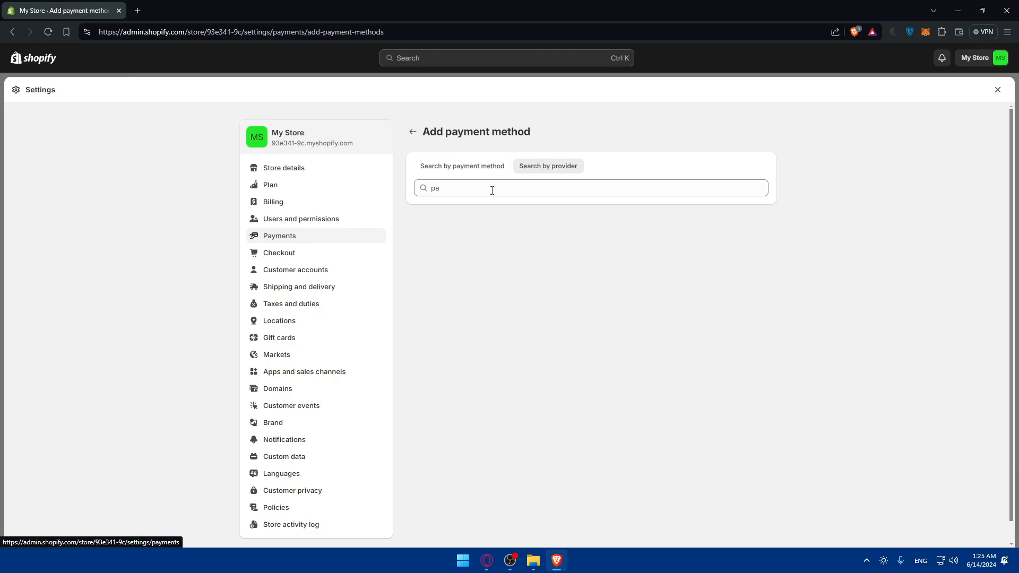
scroll(500, 297, "down", 4)
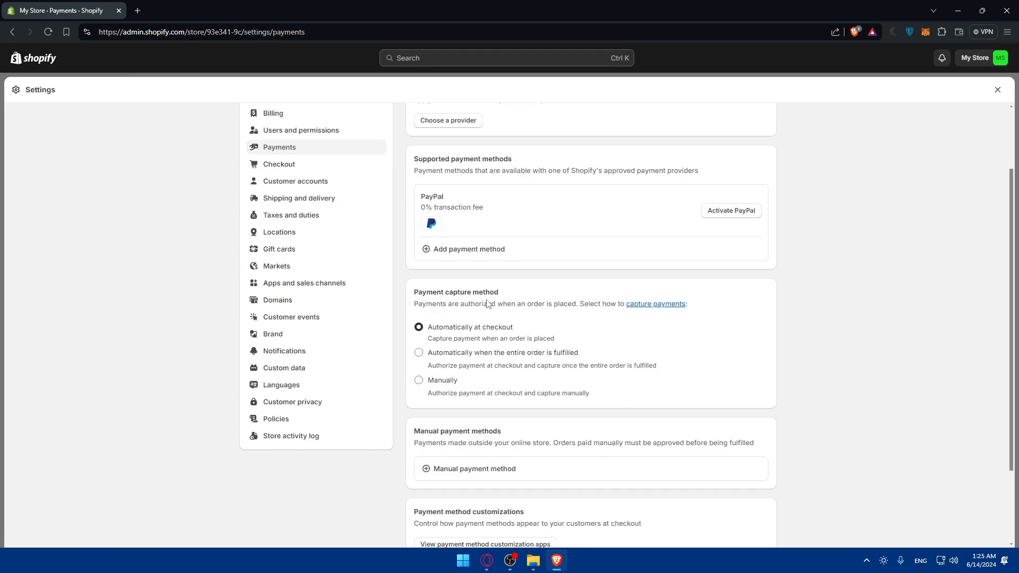
- Open the 'capture payments' help link from the Payment capture method section in a new tab
left_click_drag(510, 295, 415, 290)
left_click(424, 289)
left_click_drag(502, 295, 415, 296)
left_click(466, 302)
right_click(641, 304)
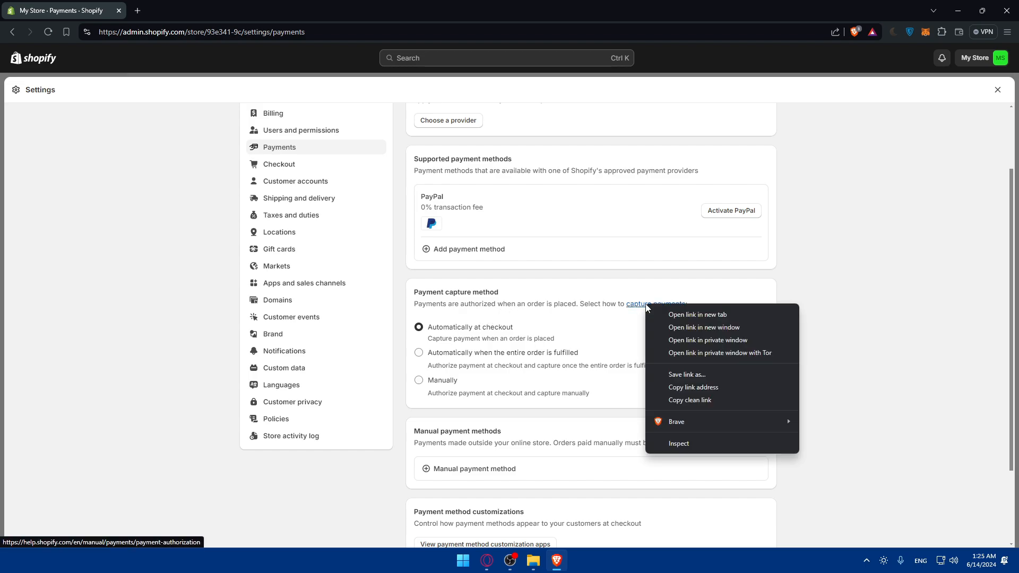
left_click(669, 313)
left_click(194, 5)
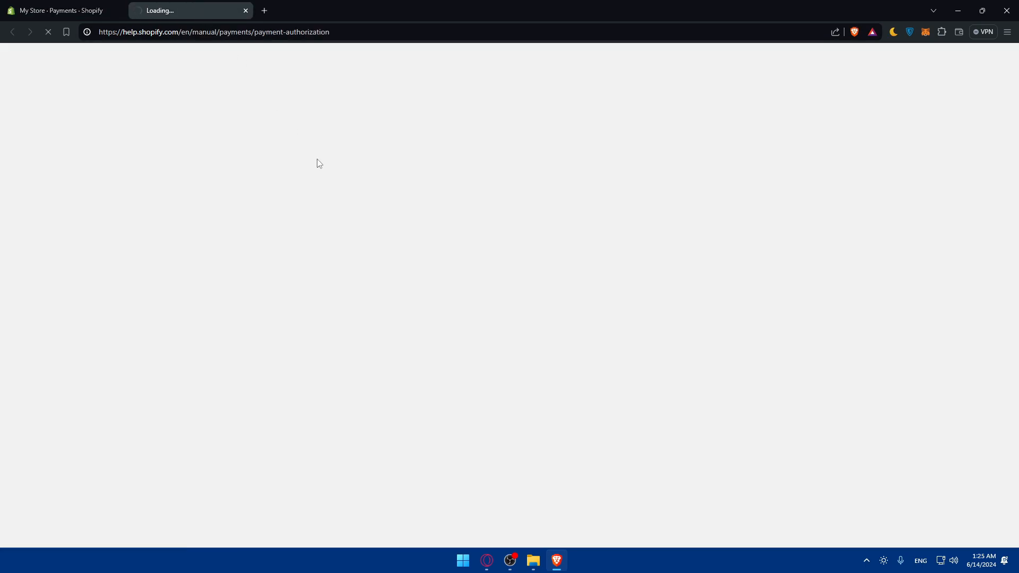
left_click(71, 10)
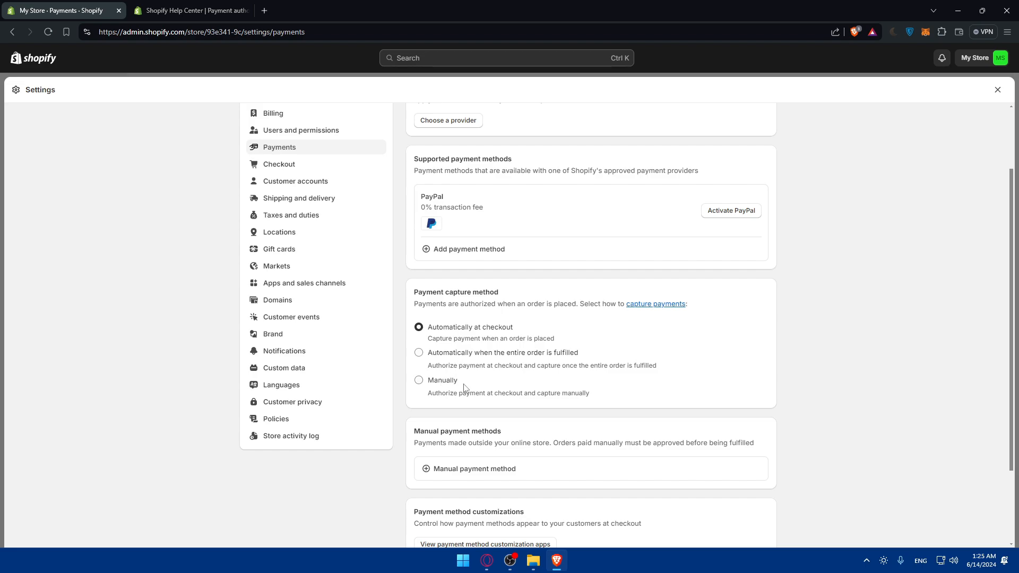
- Read through the Payment authorization and capture article's capture options and authorization periods
key("ctrl+Tab")
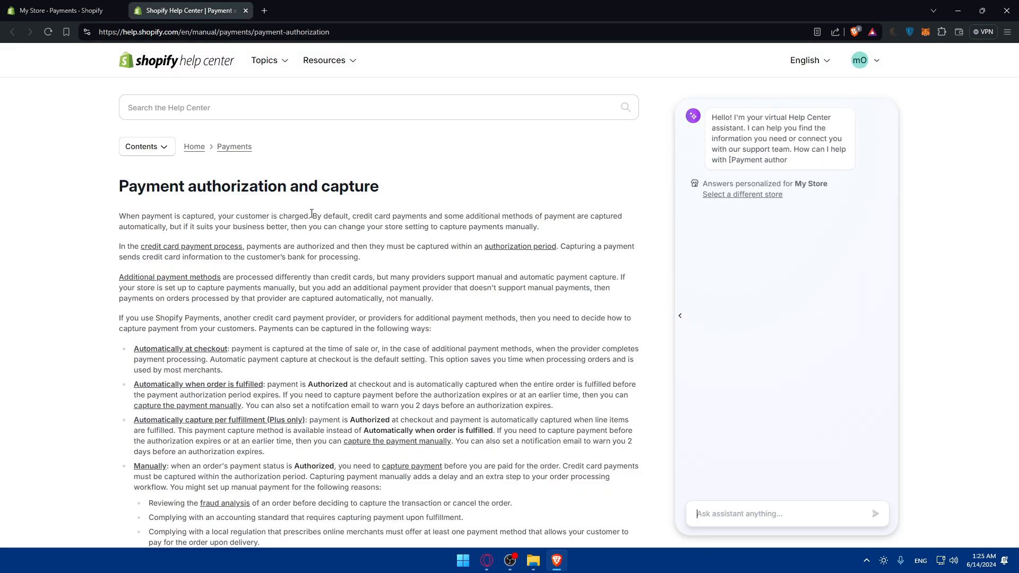
scroll(381, 225, "down", 18)
scroll(312, 217, "up", 2)
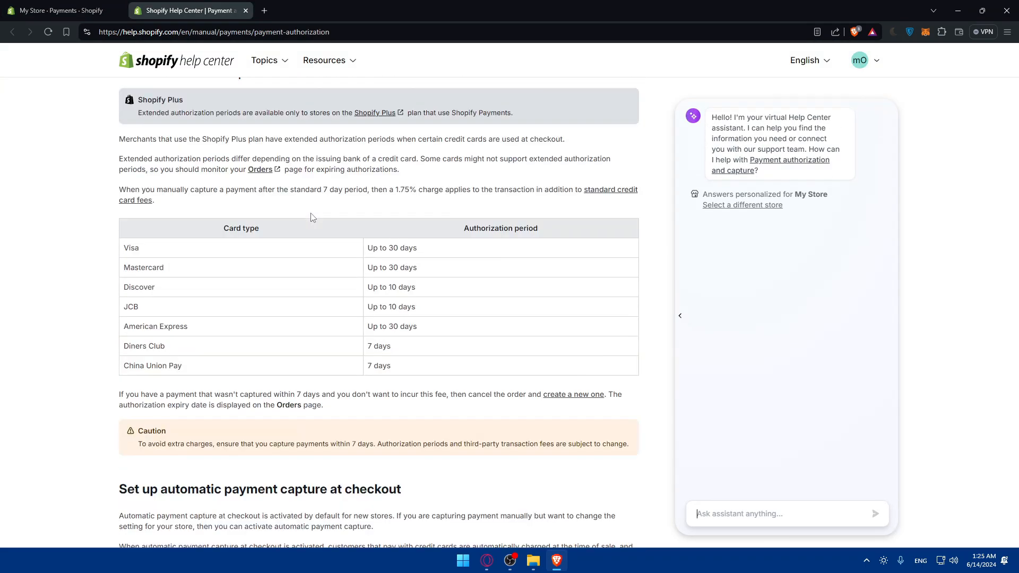
scroll(312, 217, "up", 16)
scroll(312, 217, "down", 16)
scroll(153, 302, "down", 10)
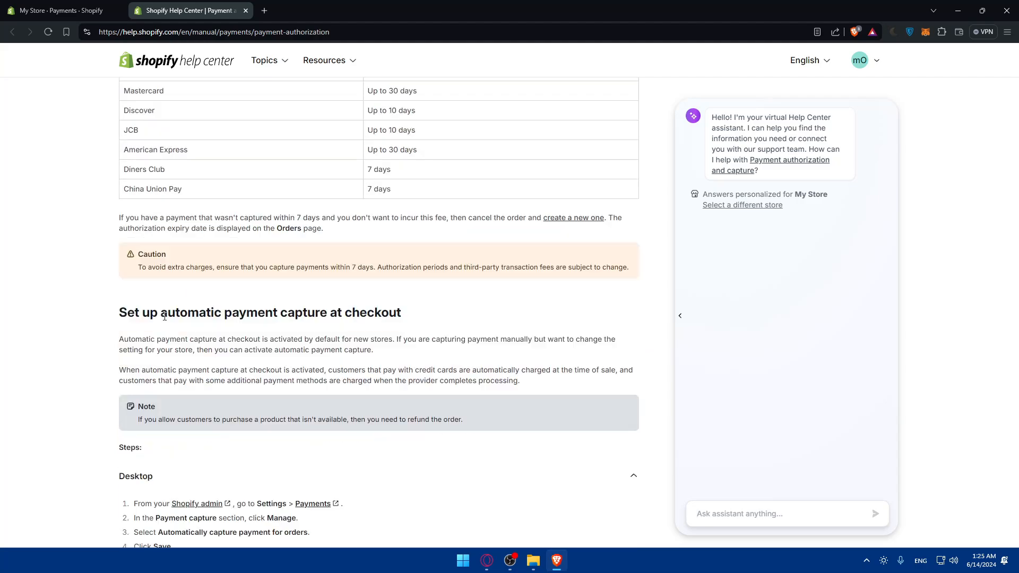
scroll(166, 312, "down", 20)
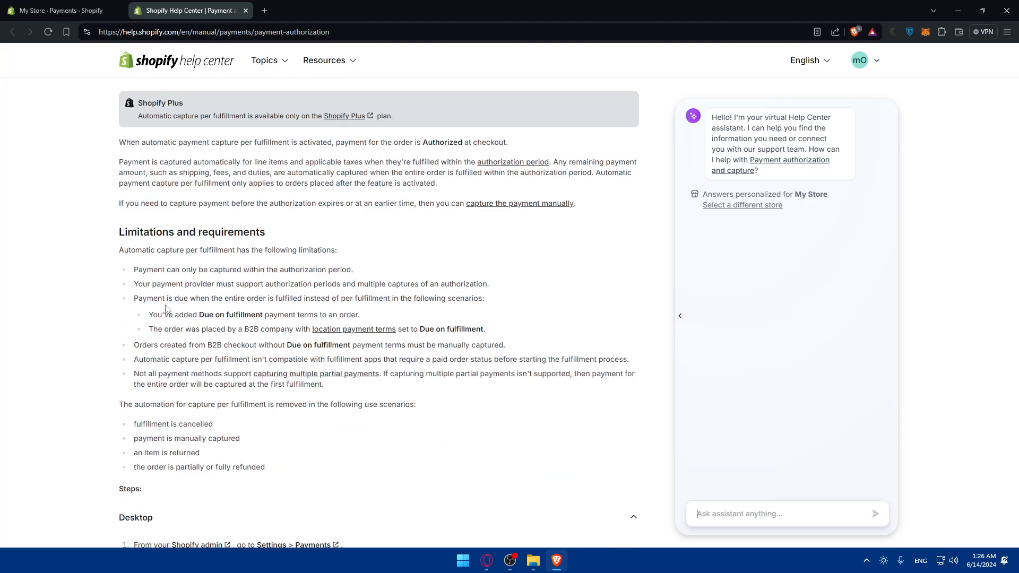
scroll(166, 312, "down", 5)
scroll(170, 315, "up", 20)
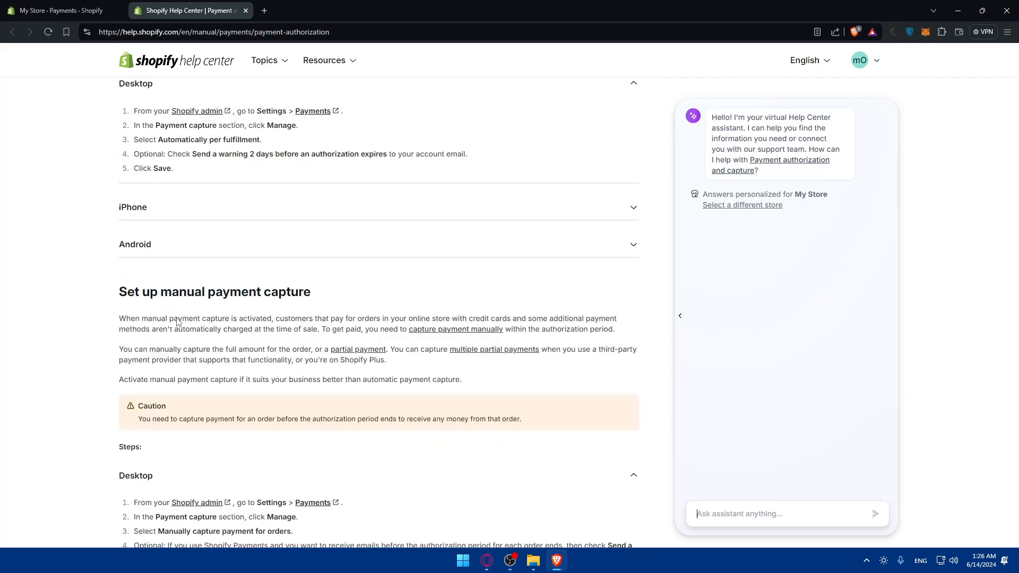
scroll(178, 322, "up", 10)
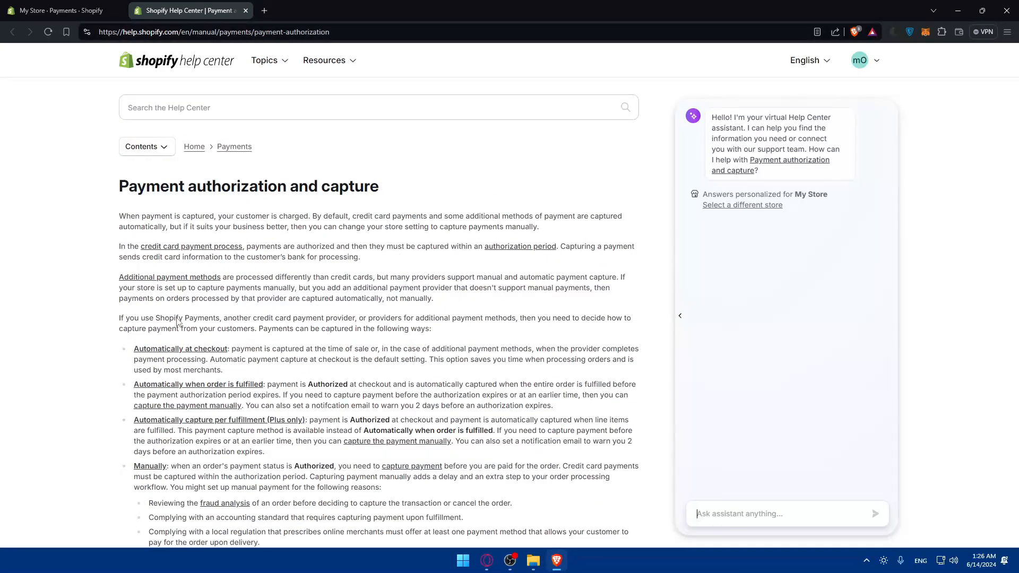
- Close the help tab and review Manual payment methods, opening then dismissing the method-type dropdown
left_click(245, 11)
scroll(481, 314, "down", 3)
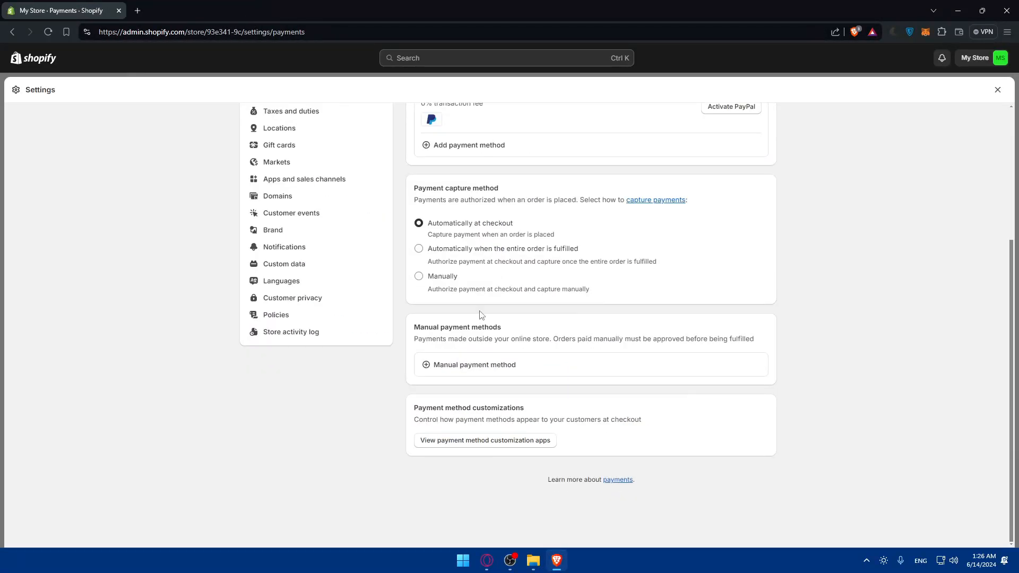
triple_click(508, 330)
left_click(511, 331)
left_click_drag(415, 340, 532, 338)
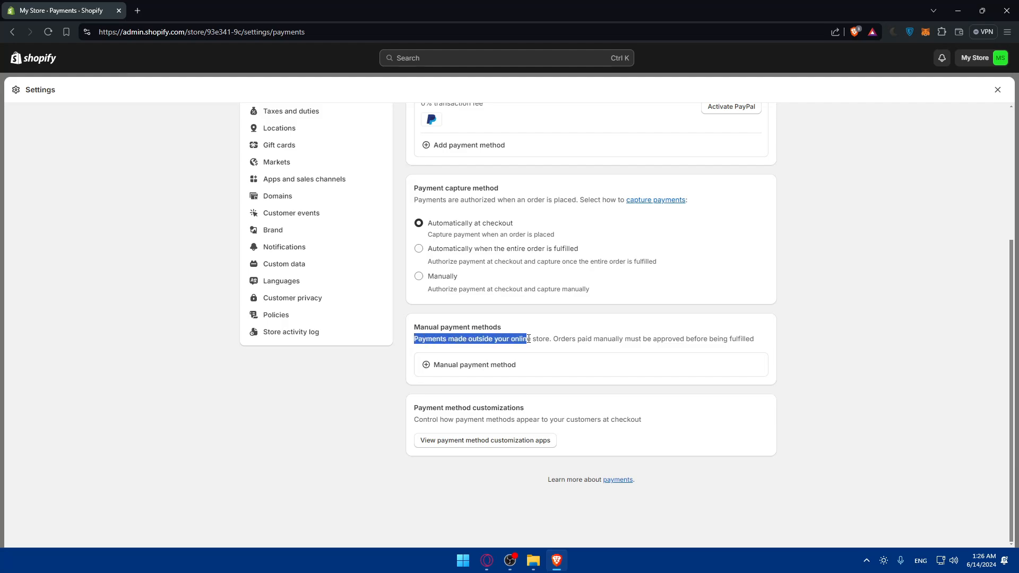
left_click(534, 336)
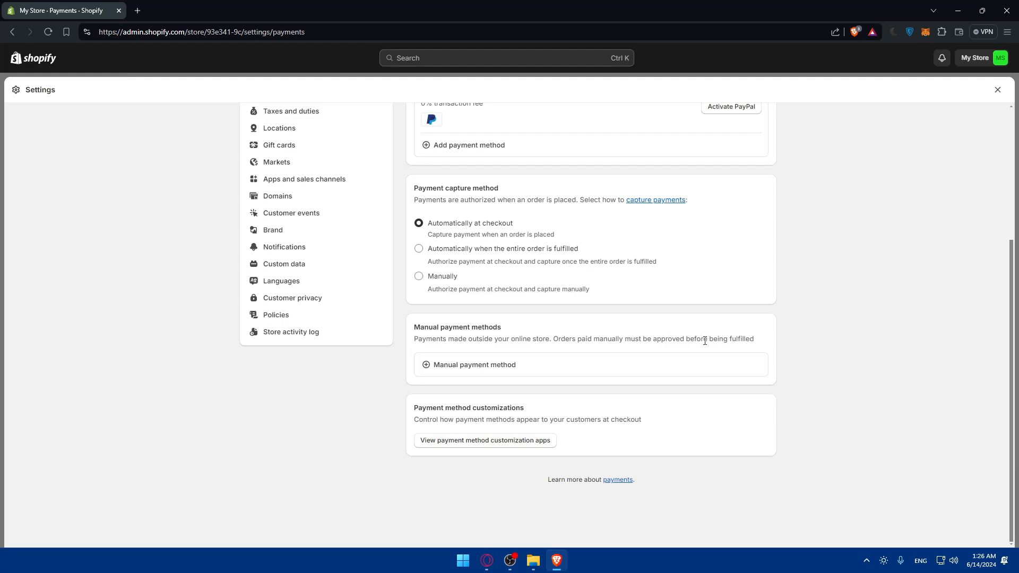
left_click(453, 363)
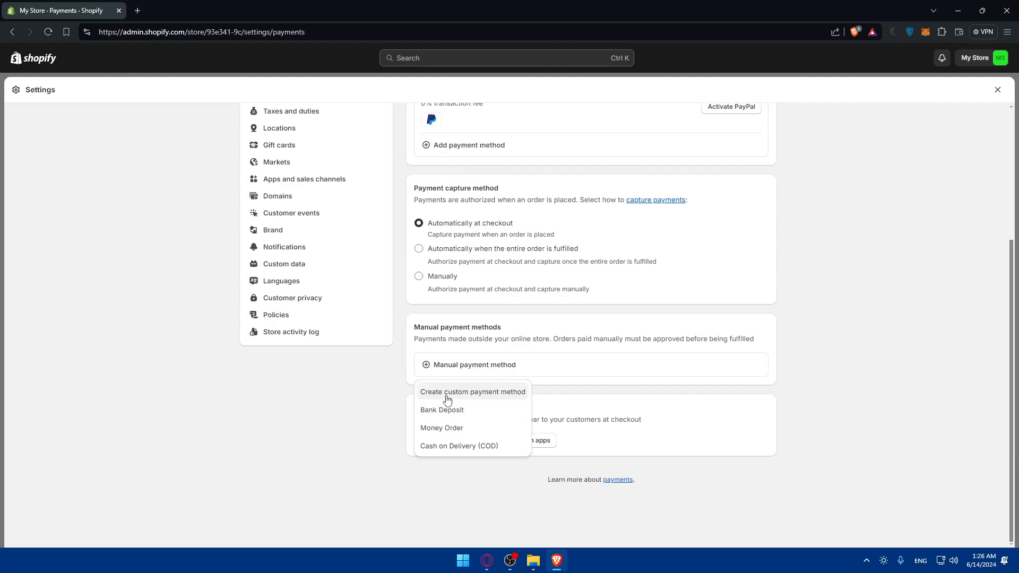
left_click(377, 411)
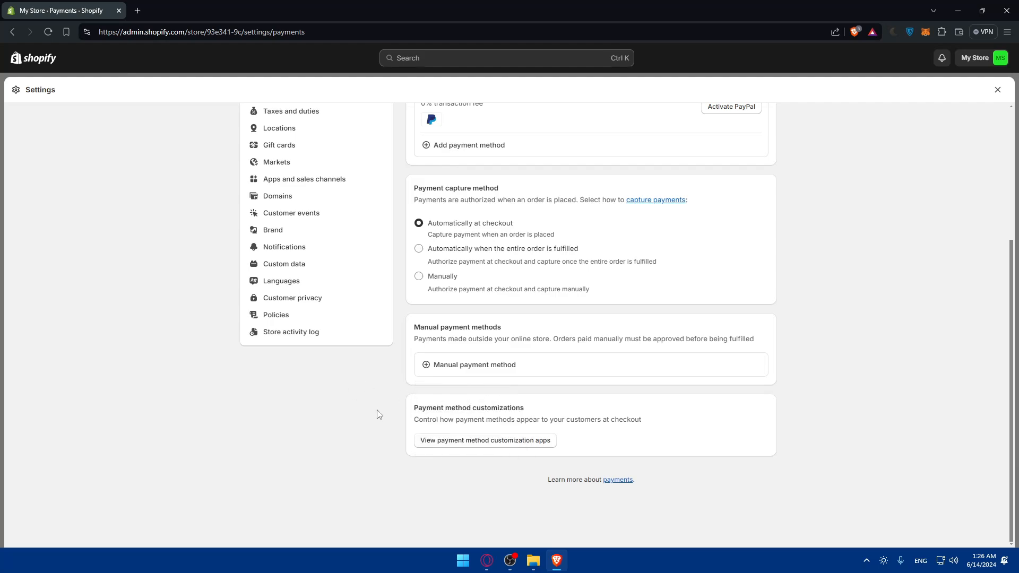
left_click_drag(403, 407, 569, 415)
left_click(569, 414)
left_click(513, 441)
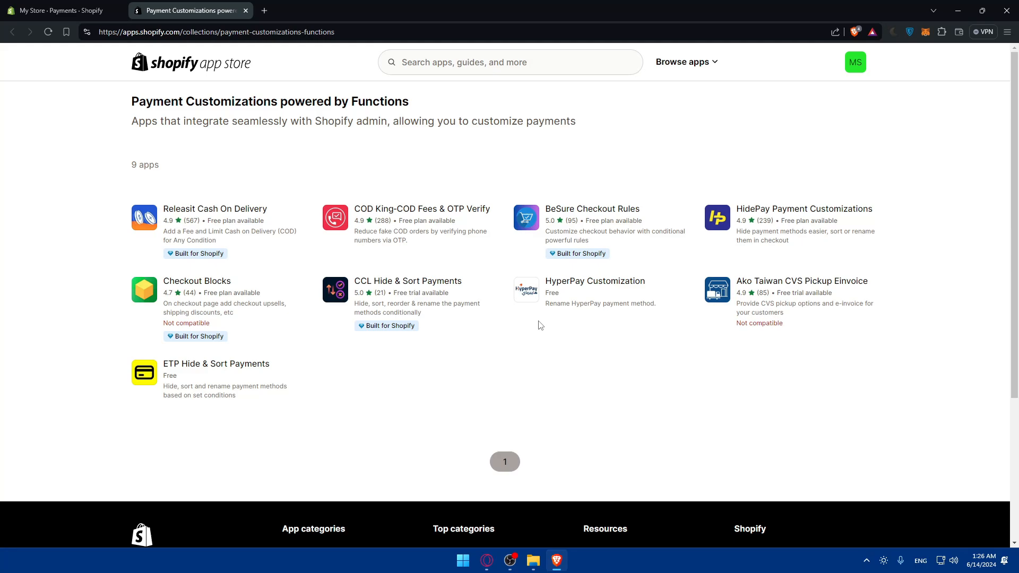
left_click(246, 11)
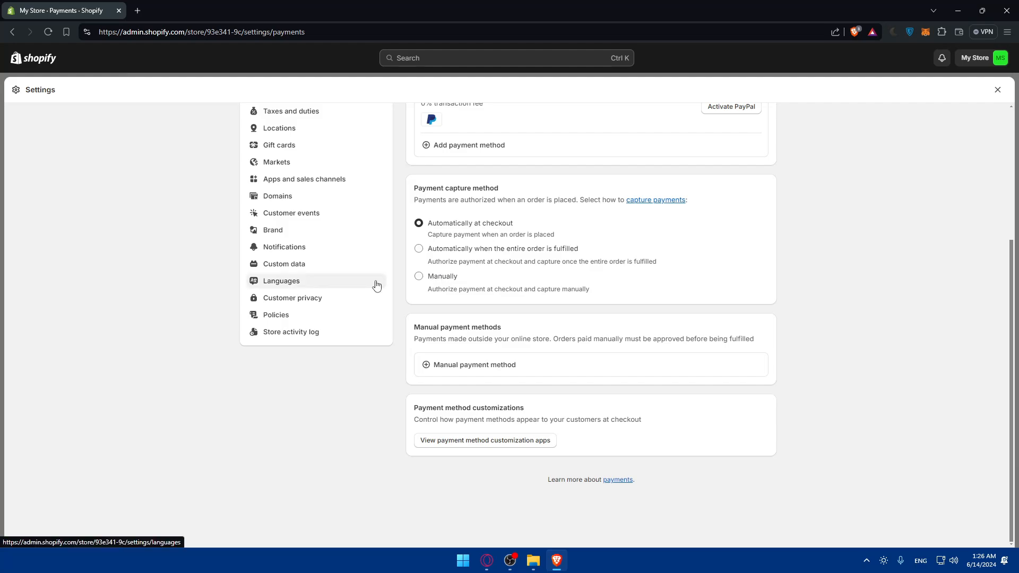
scroll(376, 286, "up", 4)
- Leave Settings, expand the Add products guide step, and open the live storefront from Online Store themes
left_click(997, 89)
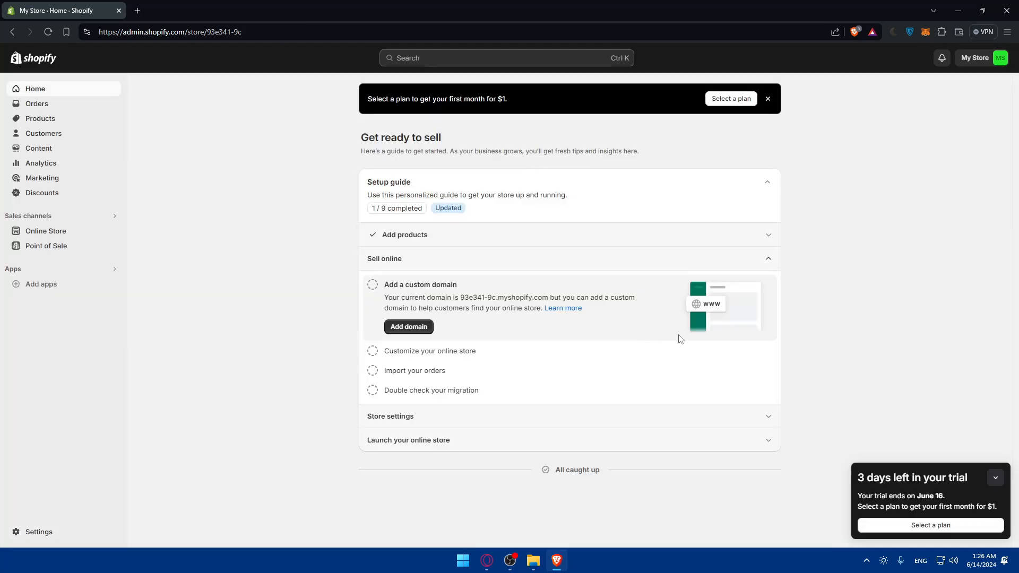
left_click(564, 236)
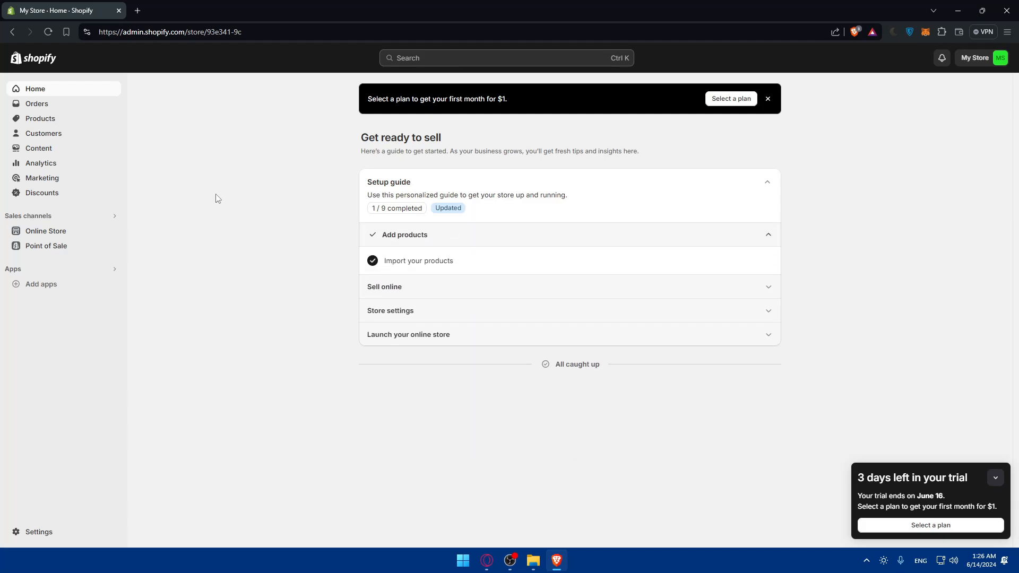
left_click(55, 231)
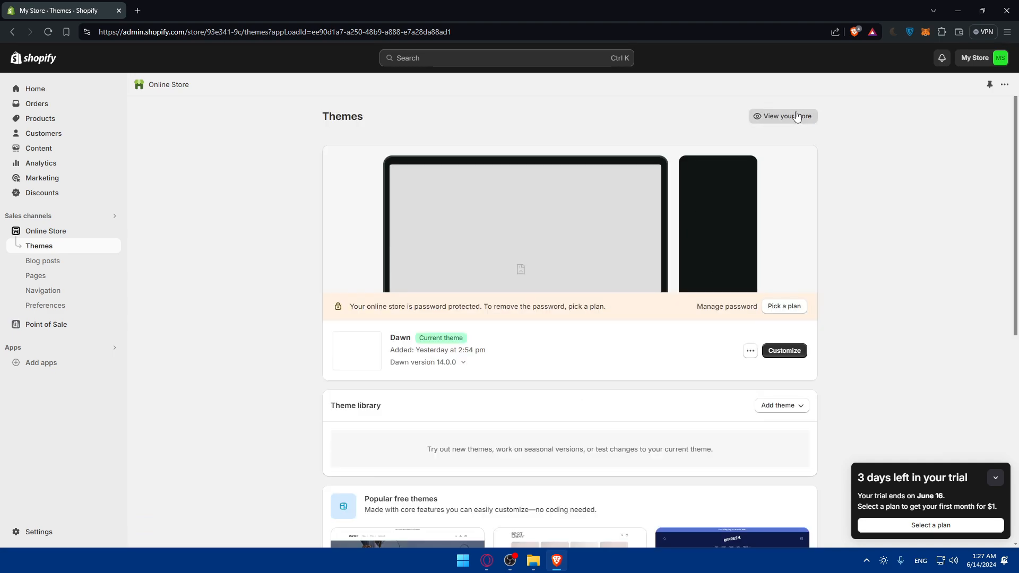
left_click(772, 116)
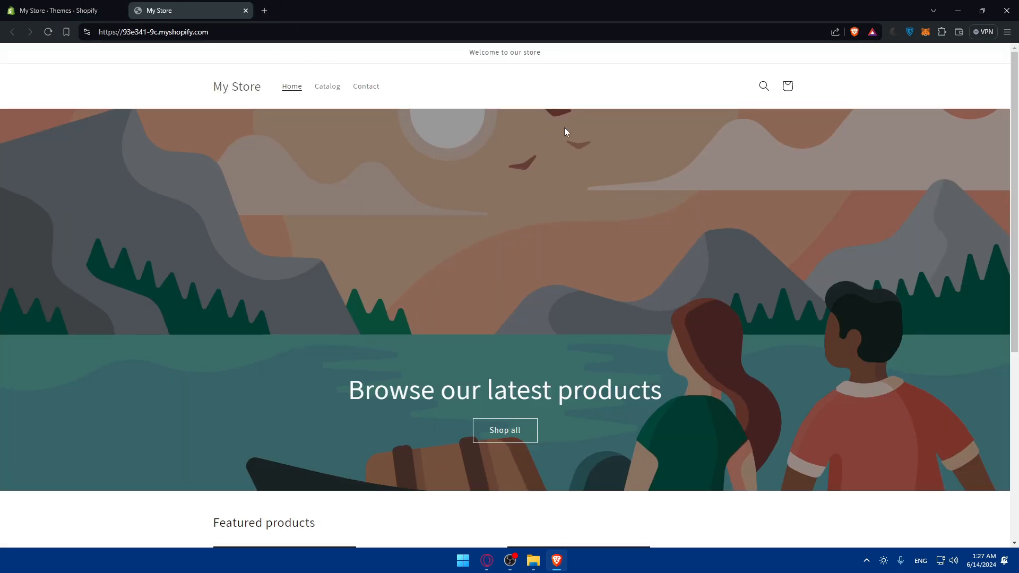
- Copy the storefront's myshopify.com address and paste it into a new private window
scroll(552, 140, "down", 5)
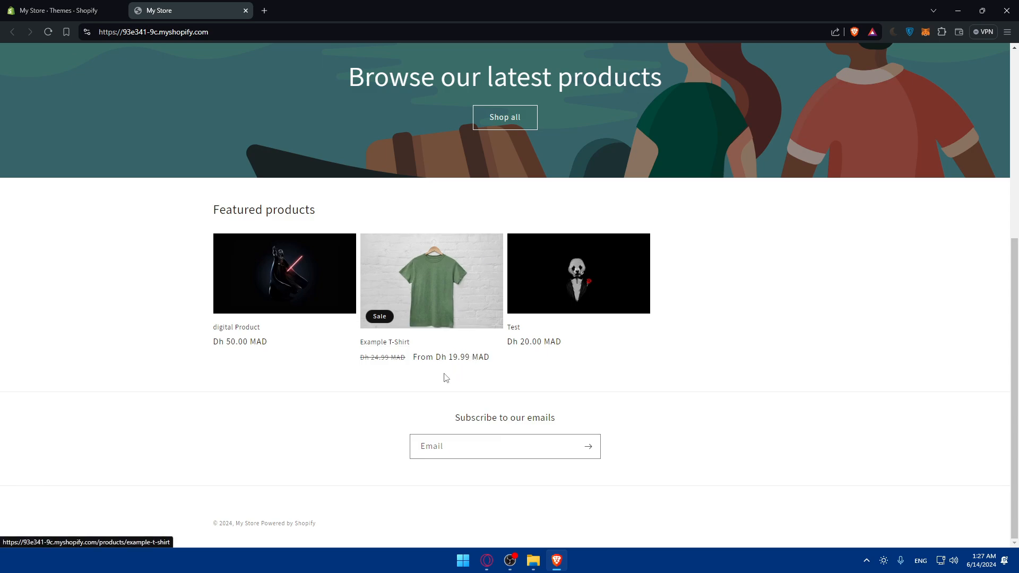
scroll(444, 366, "up", 5)
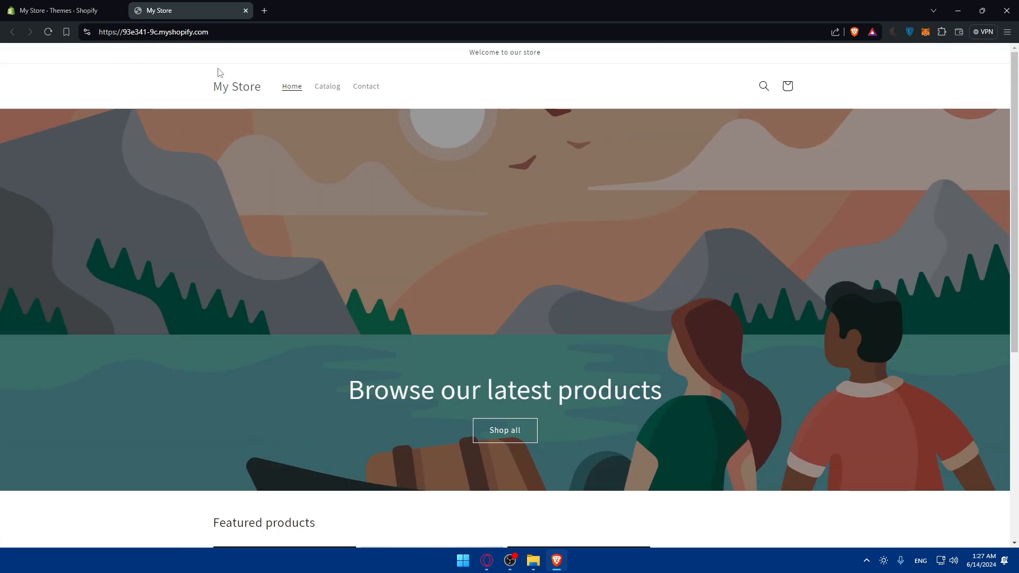
left_click(187, 33)
key("ctrl+c")
key("ctrl+shift+n")
key("ctrl+v")
- Look over the storefront, then return to the admin Themes tab with Dawn as current theme
scroll(471, 243, "down", 5)
scroll(459, 299, "up", 2)
scroll(459, 299, "down", 3)
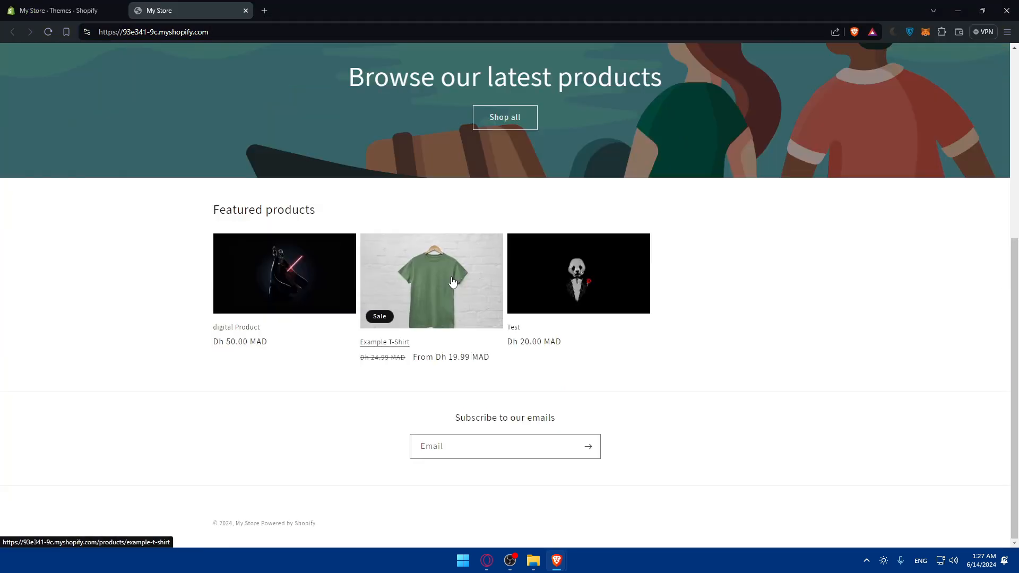
scroll(452, 281, "up", 6)
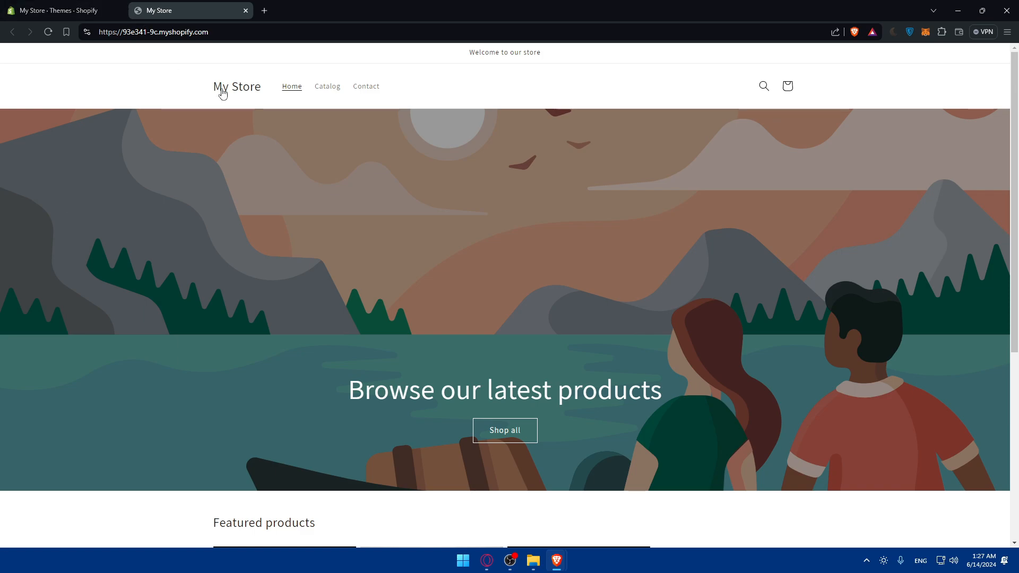
left_click(88, 4)
left_click(206, 4)
left_click(78, 4)
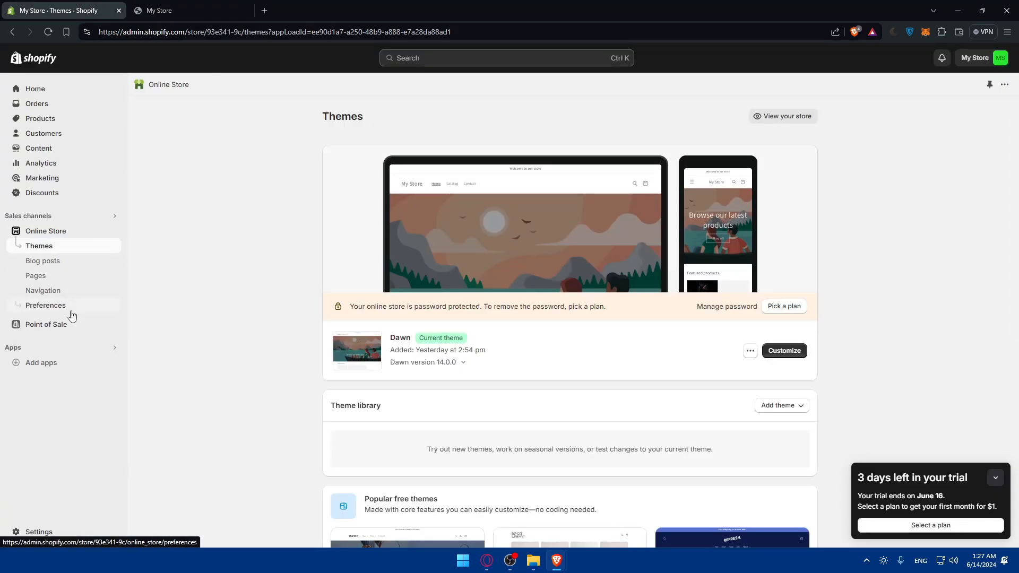
- Check Password protection in Online Store Preferences, then view the 'Opening soon' page in the private window
scroll(514, 302, "down", 7)
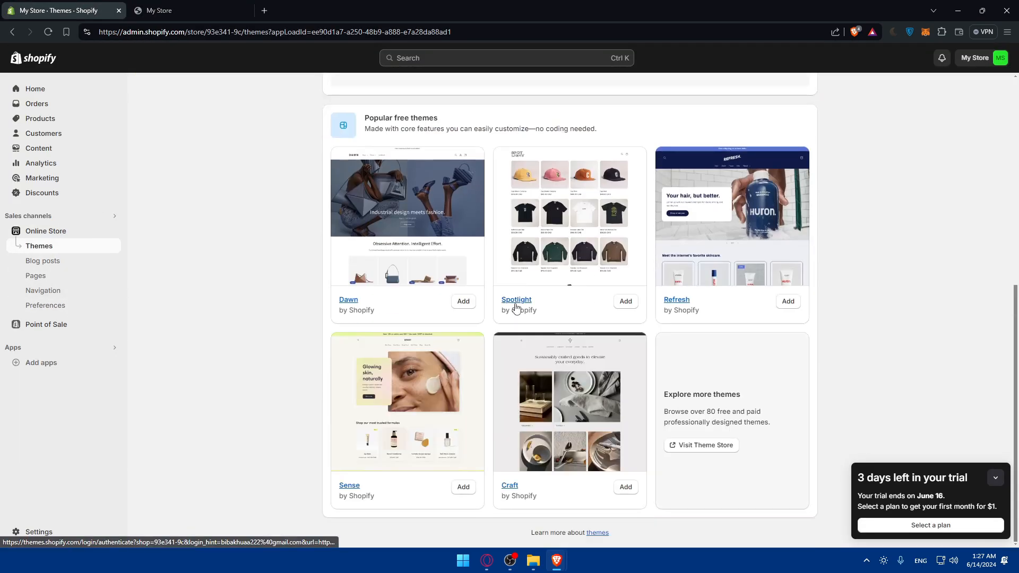
left_click(57, 306)
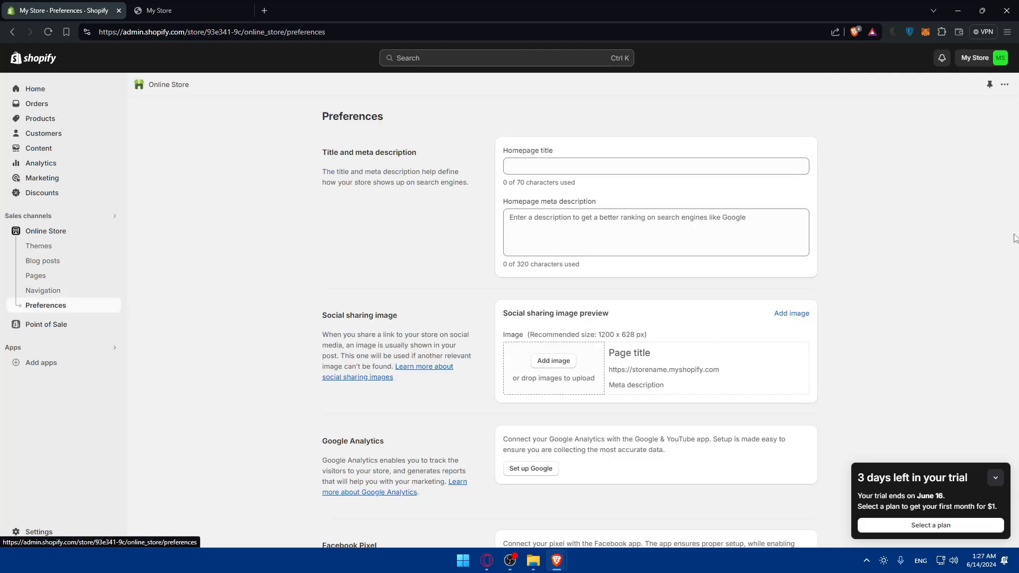
scroll(919, 227, "down", 1)
scroll(919, 227, "down", 6)
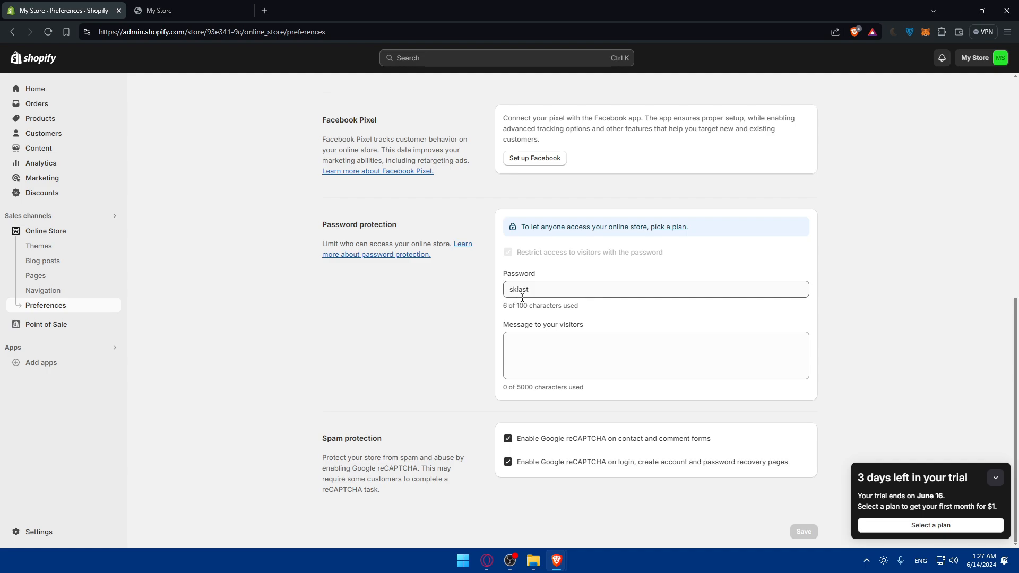
key("alt+Tab")
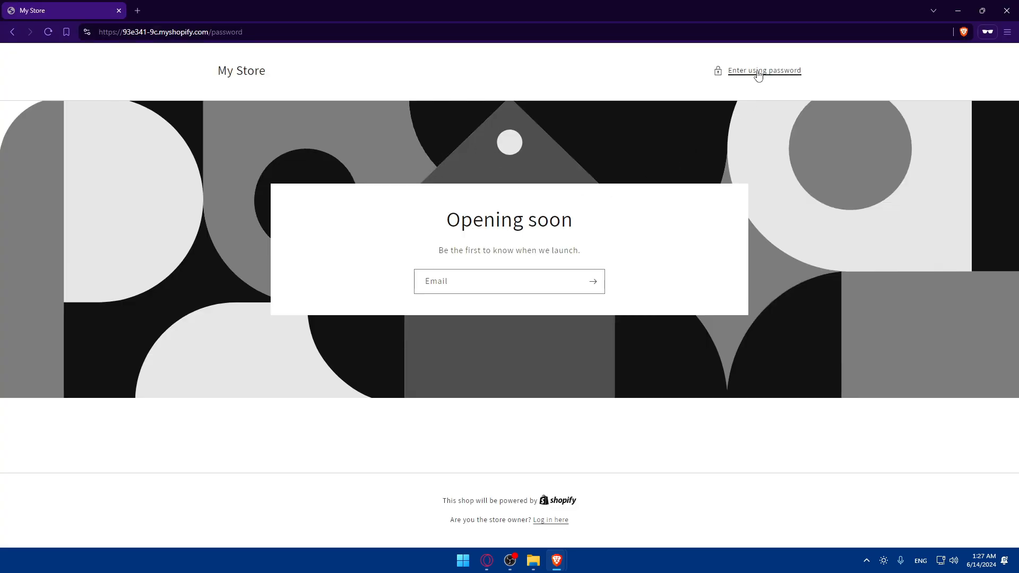
- Unlock the storefront with the store password and browse the three featured products' MAD prices
left_click(756, 72)
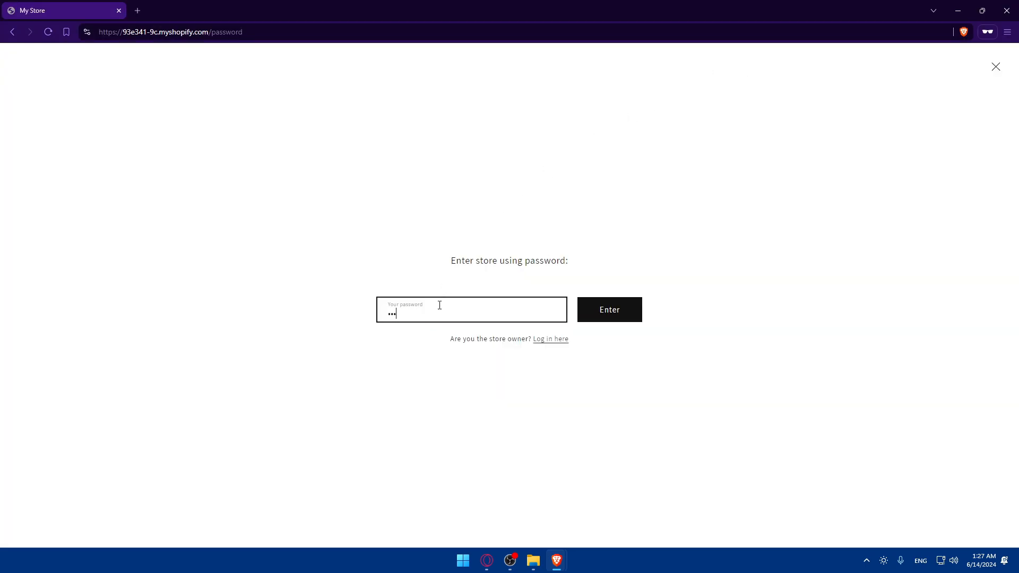
left_click(619, 316)
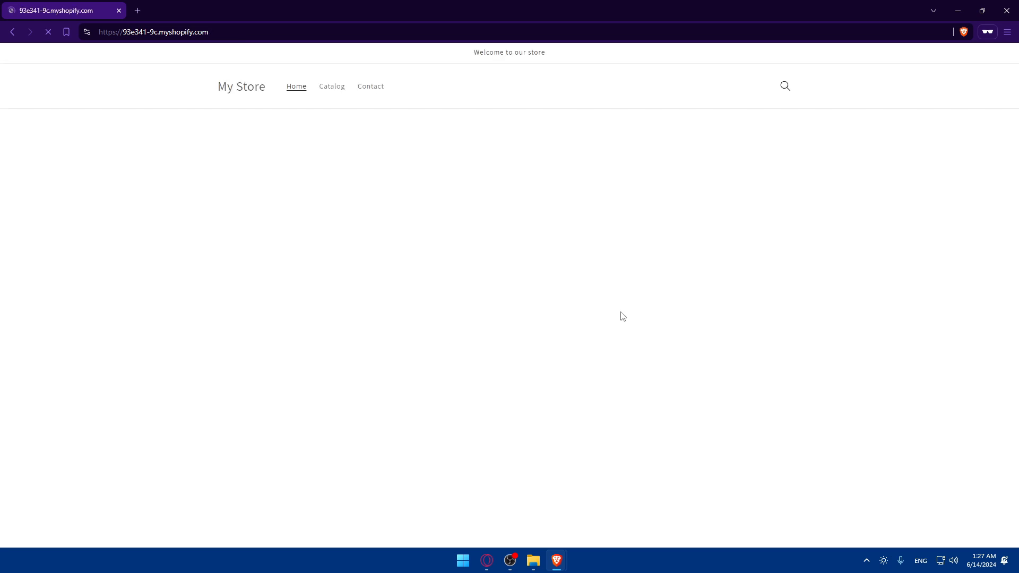
scroll(539, 157, "down", 5)
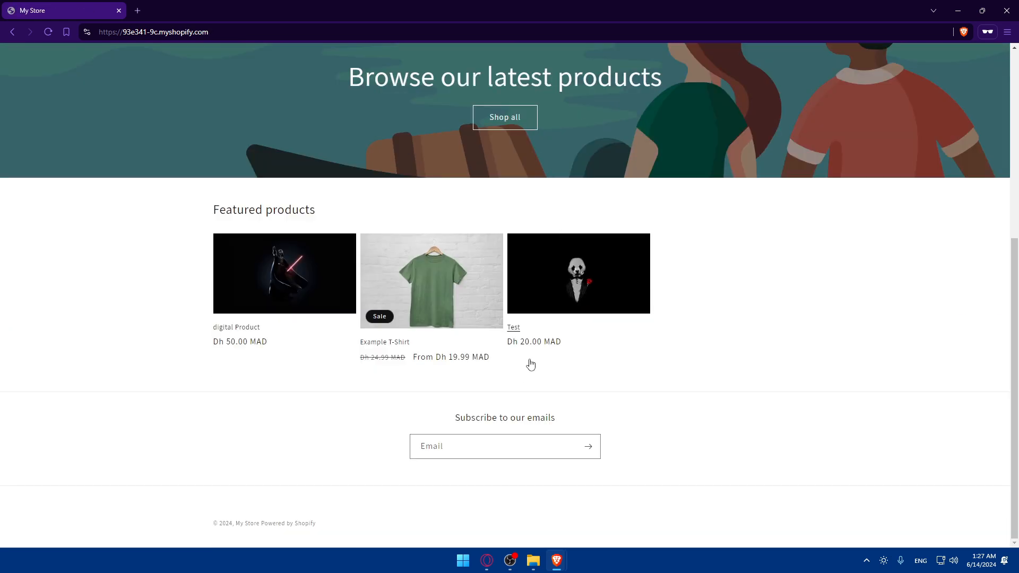
scroll(531, 353, "up", 5)
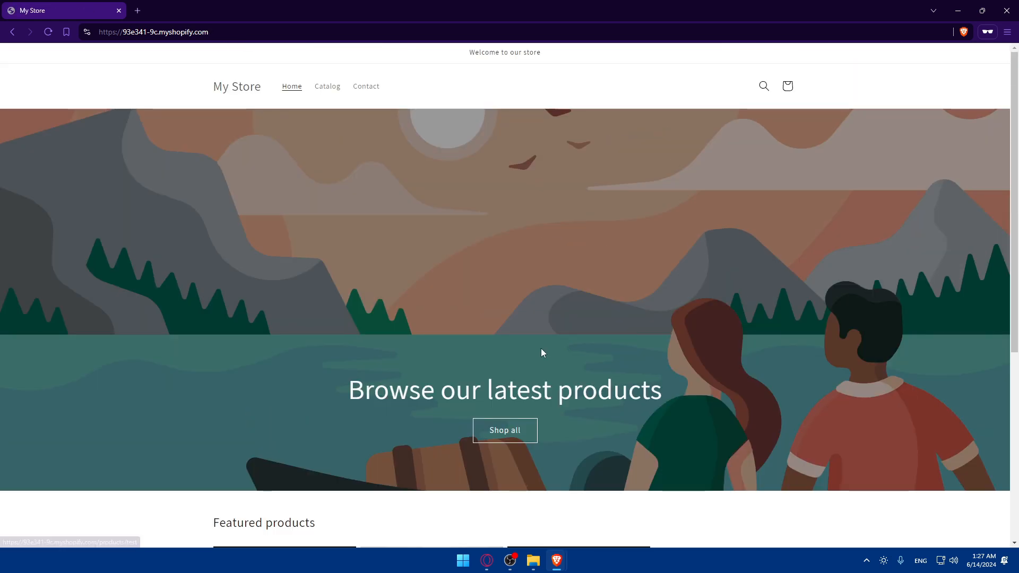
scroll(573, 317, "down", 5)
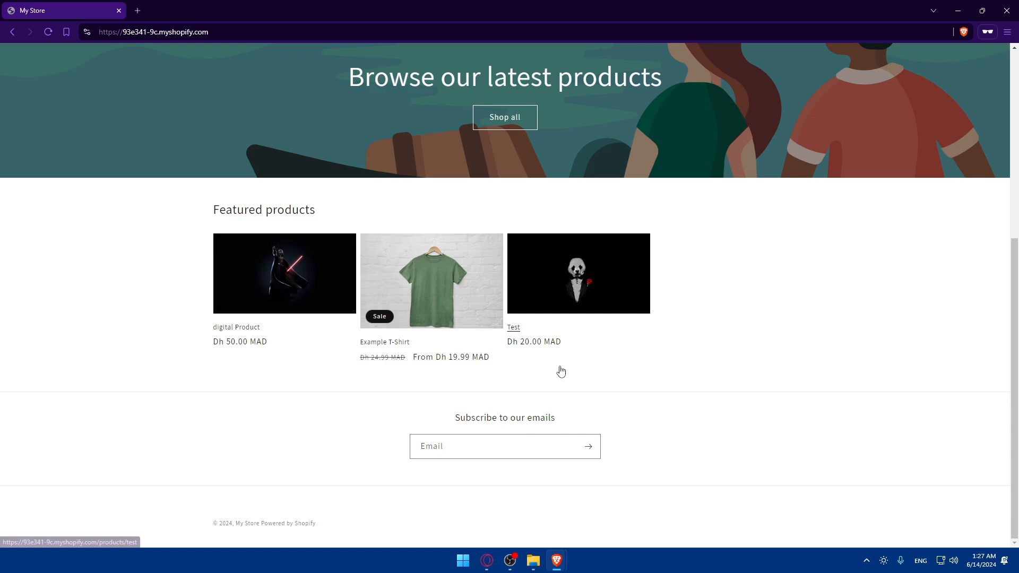
scroll(572, 276, "up", 5)
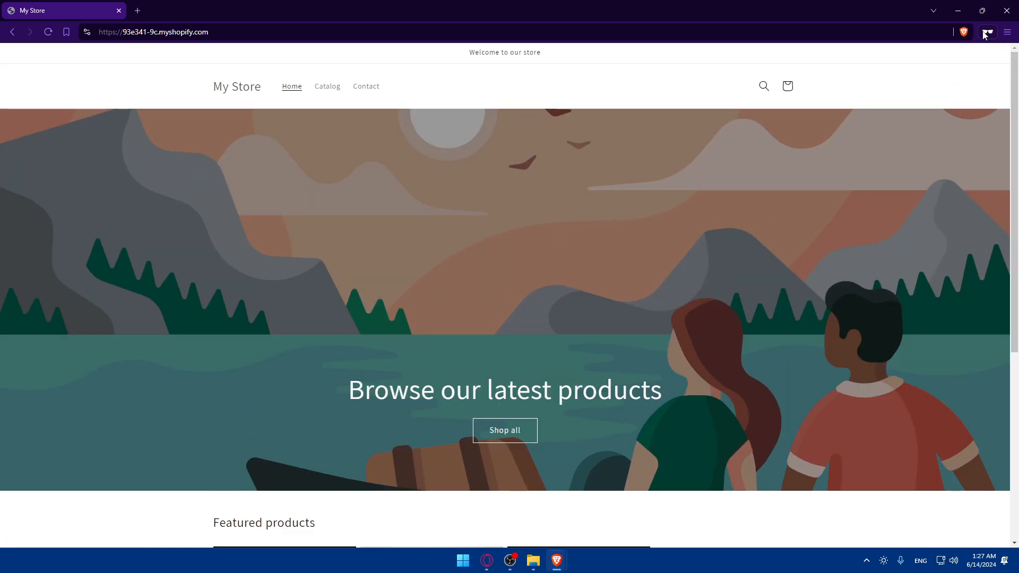
left_click(985, 33)
- Check the storefront's Brave Shields privacy settings, then close the panel
left_click(964, 33)
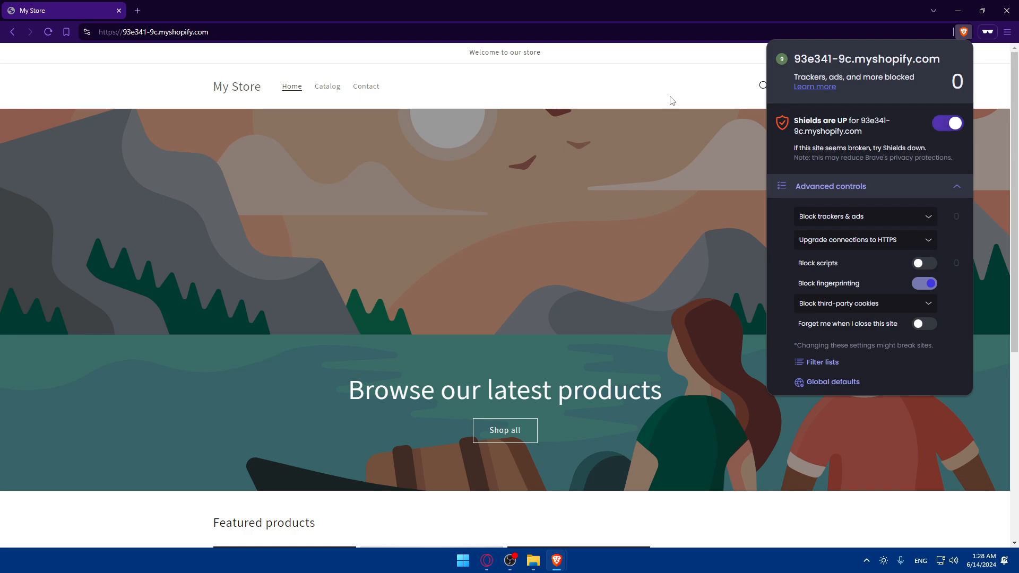
left_click(595, 77)
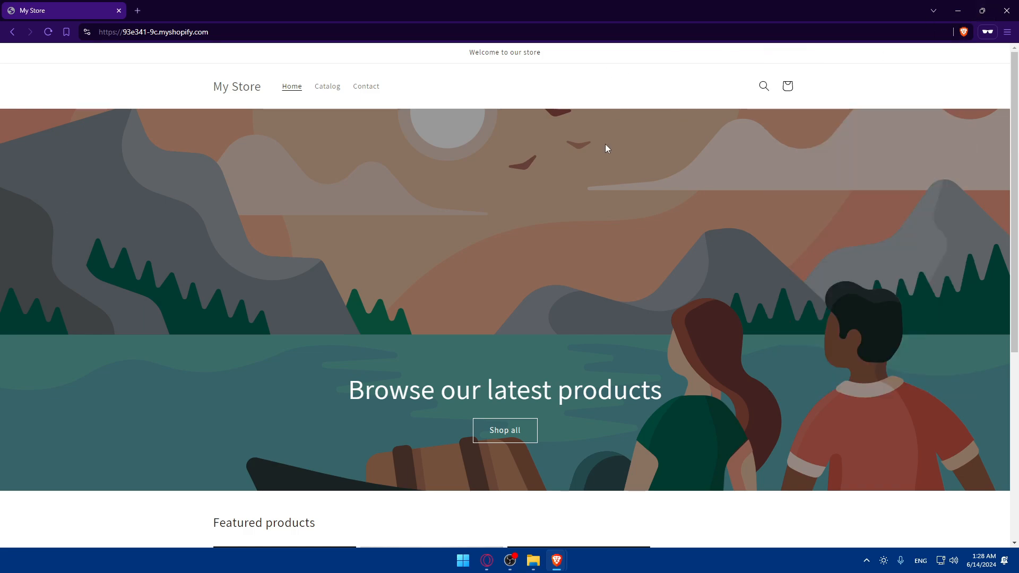
scroll(604, 148, "down", 5)
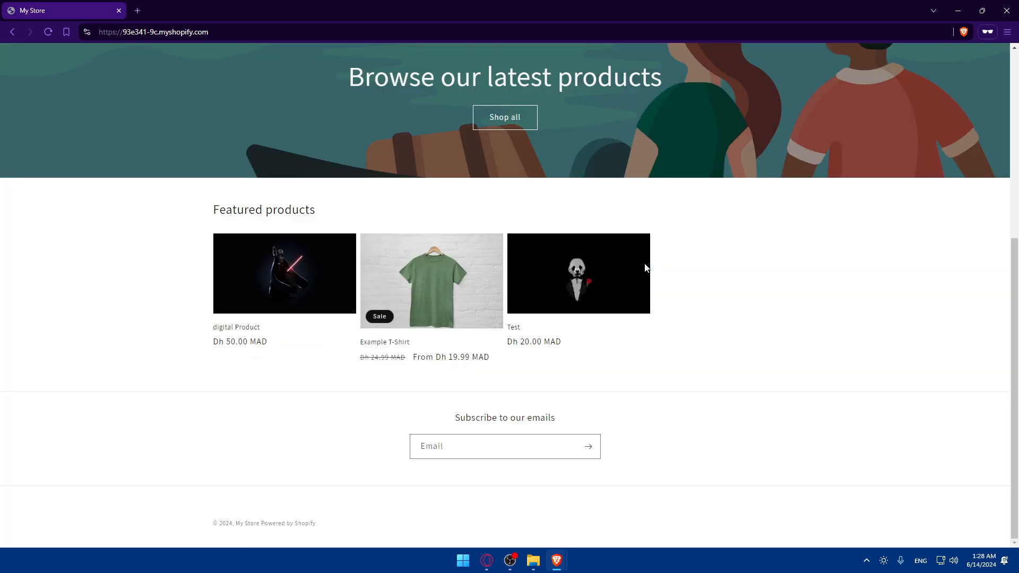
scroll(621, 281, "up", 2)
scroll(618, 278, "down", 2)
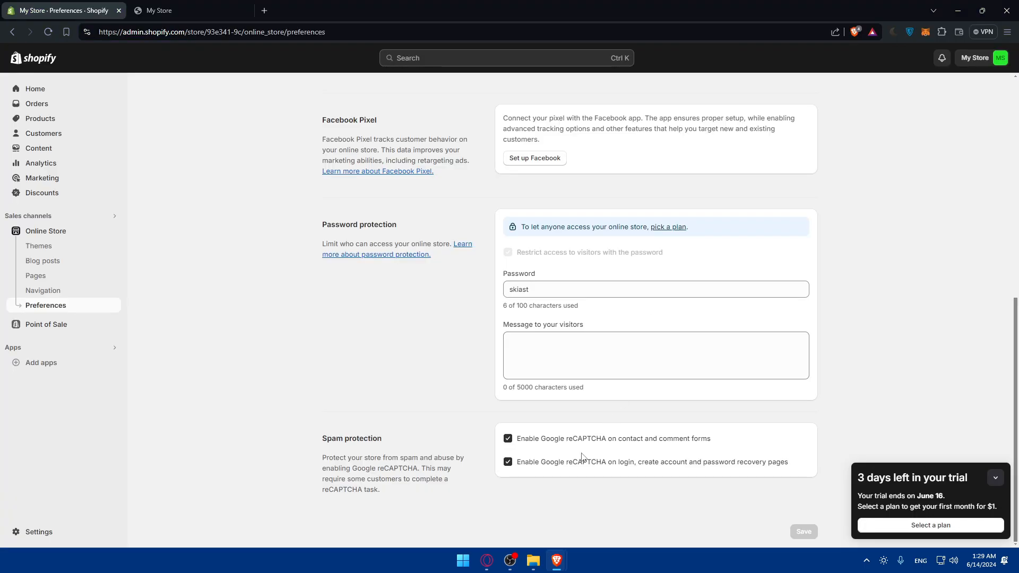
- Close the private storefront window and open the Shopify store Settings
mouse_move(558, 560)
left_click(617, 487)
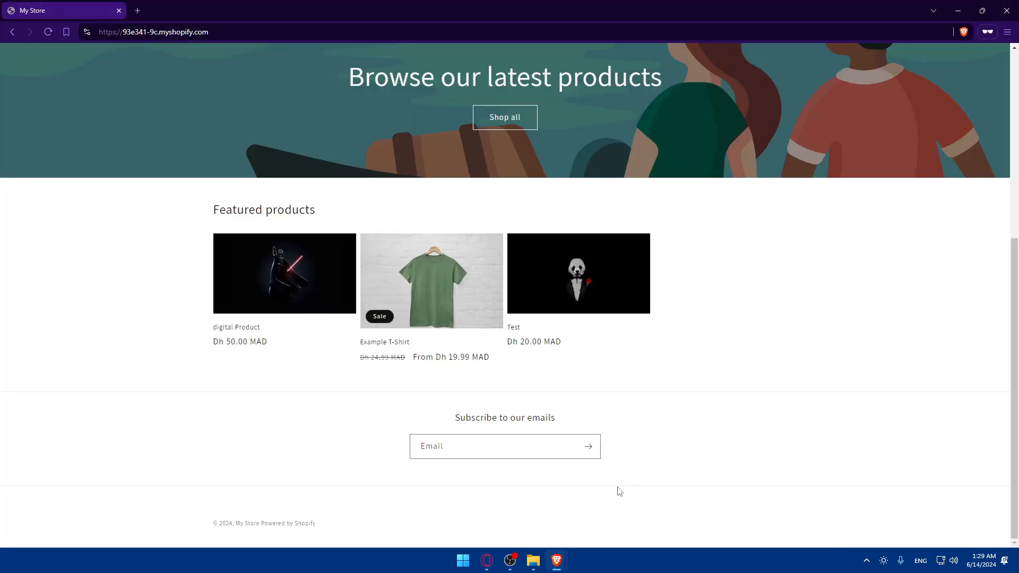
left_click(1007, 11)
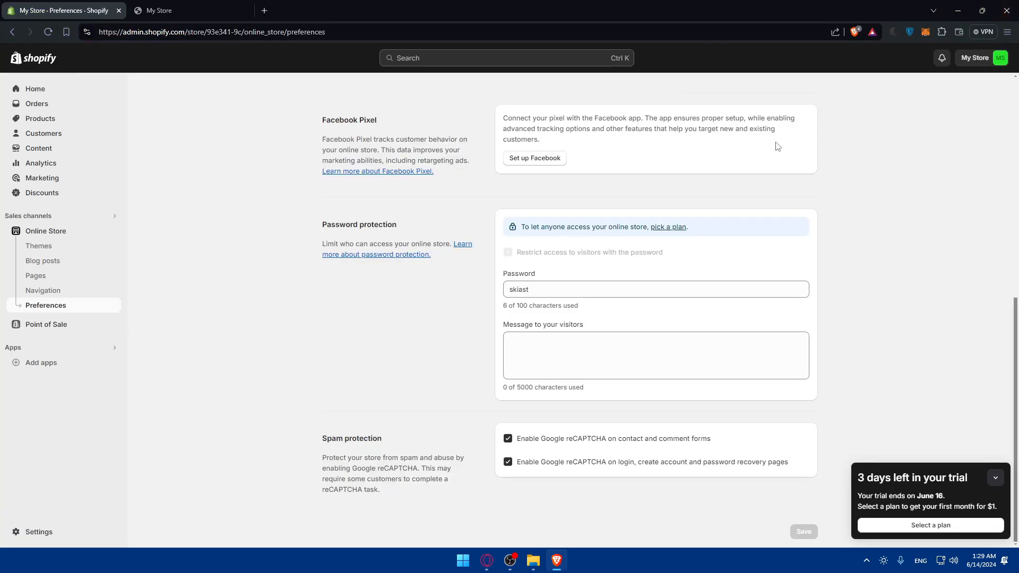
left_click(40, 532)
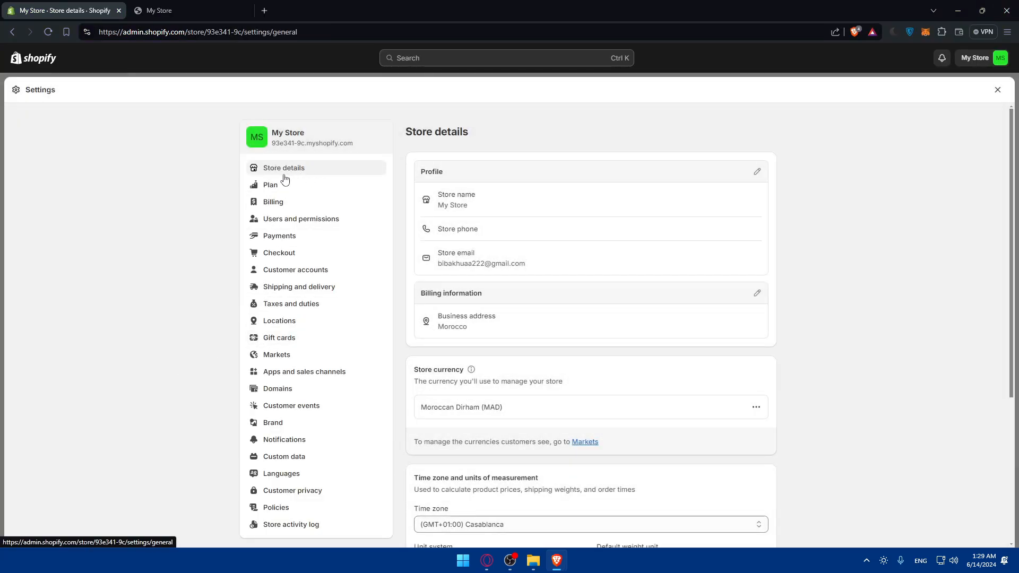
- Read the Store currency card showing Moroccan Dirham (MAD), then follow its Markets link
scroll(587, 225, "down", 3)
left_click_drag(459, 190, 566, 210)
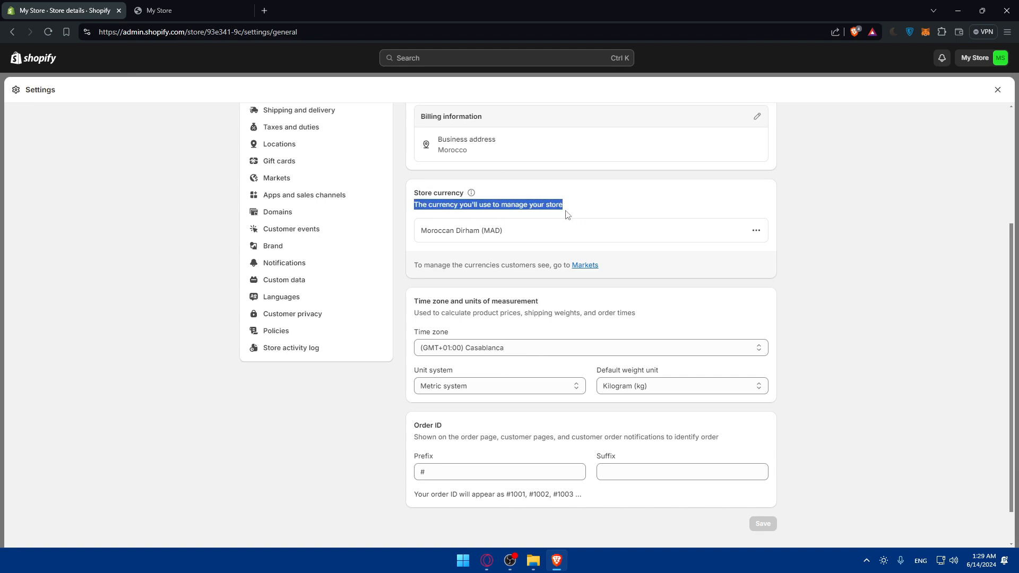
left_click(565, 210)
left_click_drag(415, 265, 547, 267)
left_click(547, 267)
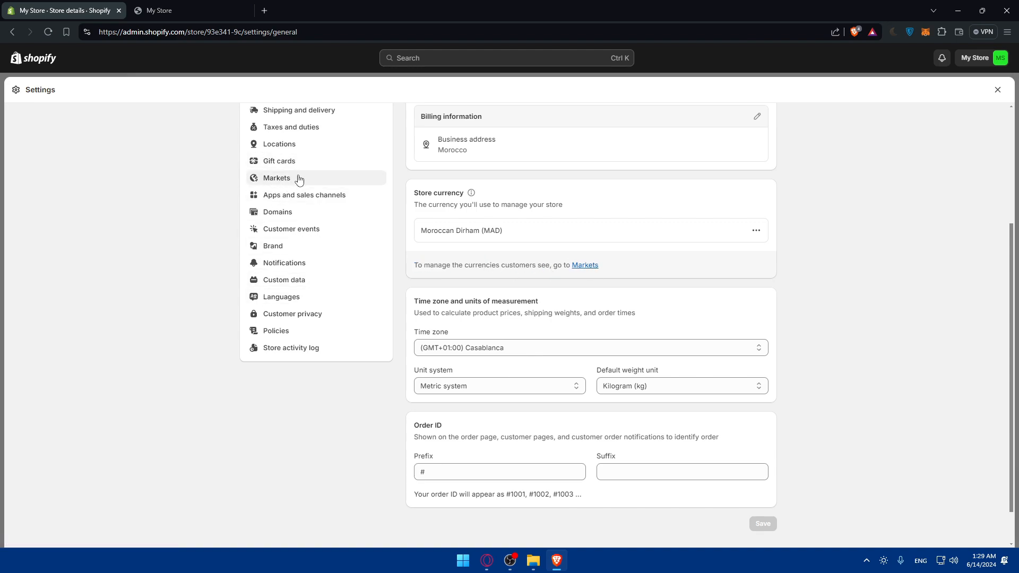
left_click(586, 265)
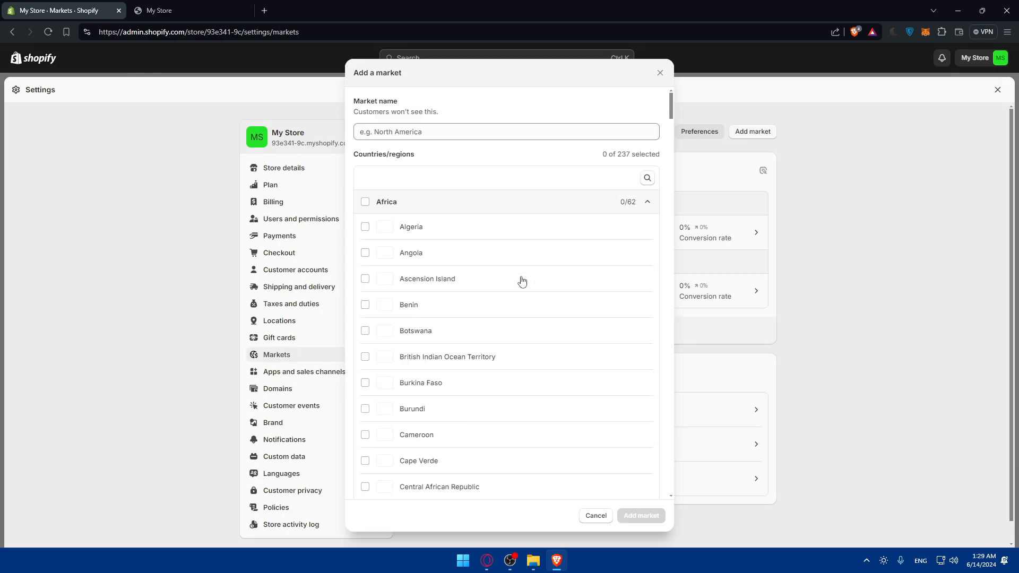
- Browse the empty Add a market country list, then cancel the dialog
scroll(457, 268, "down", 3)
scroll(456, 268, "down", 12)
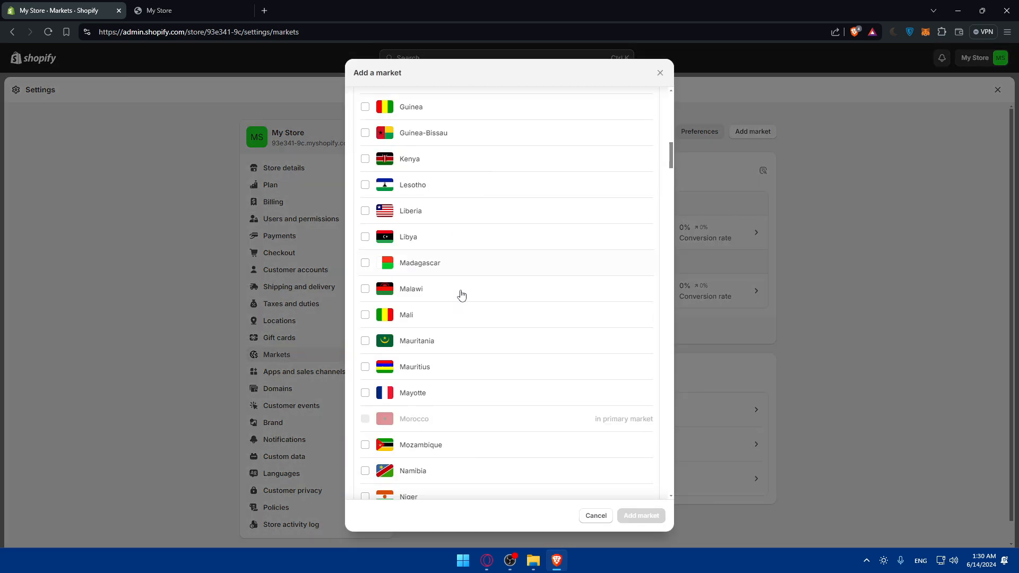
scroll(460, 294, "up", 12)
scroll(462, 295, "up", 3)
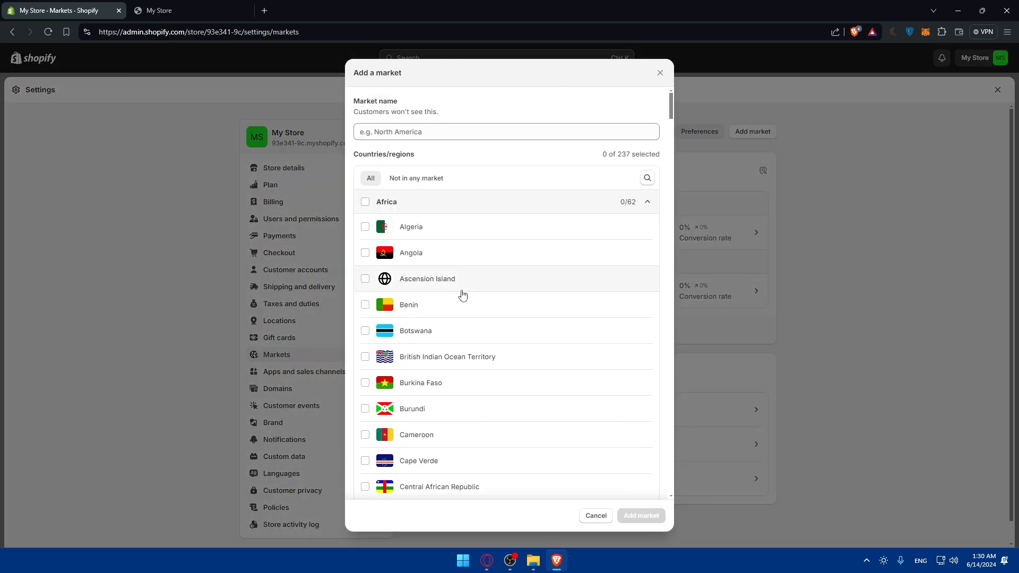
left_click(660, 73)
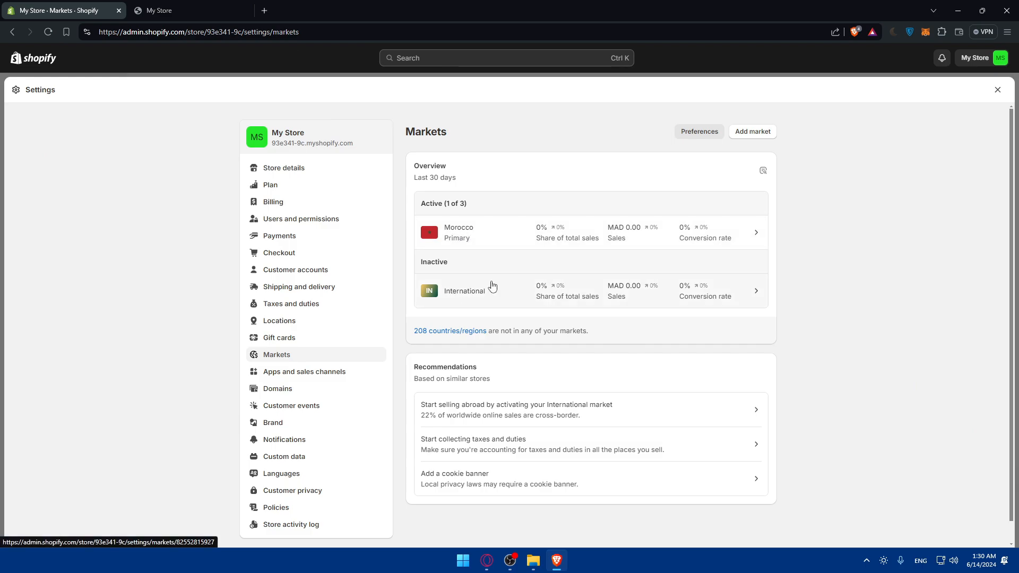
- Add a market named 'Test' with the Africa group of countries selected
left_click(766, 133)
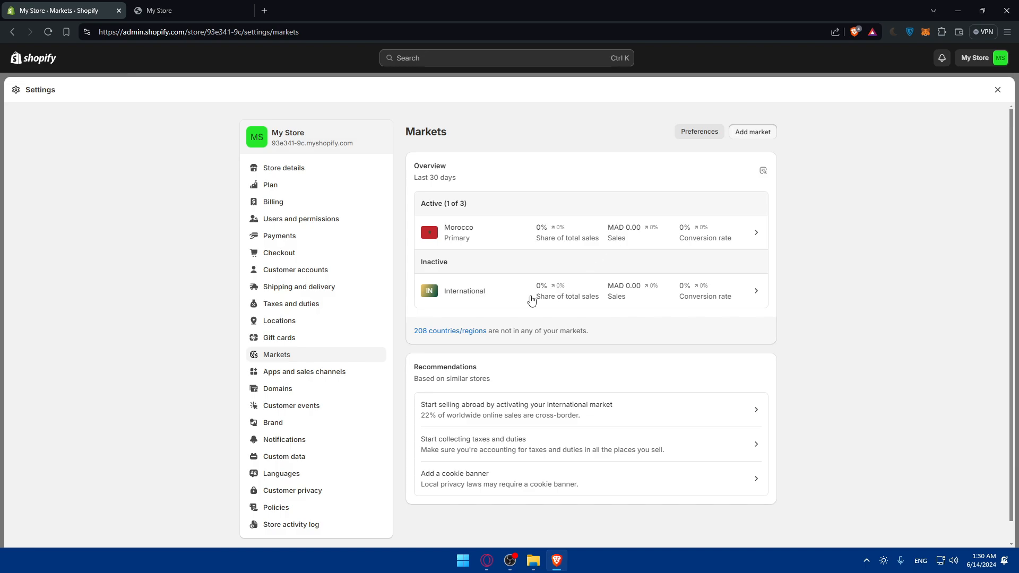
scroll(529, 298, "down", 8)
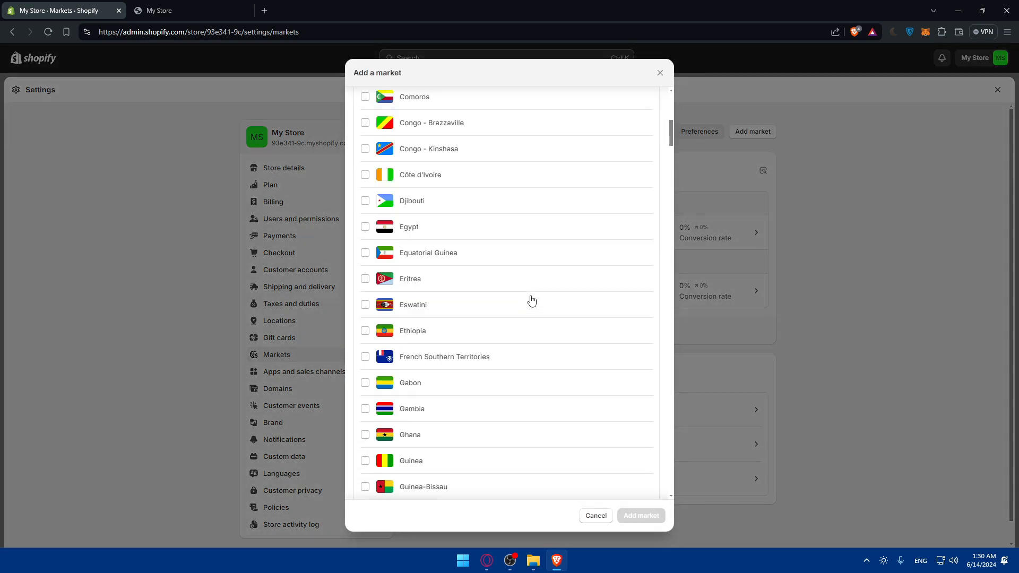
scroll(520, 298, "up", 8)
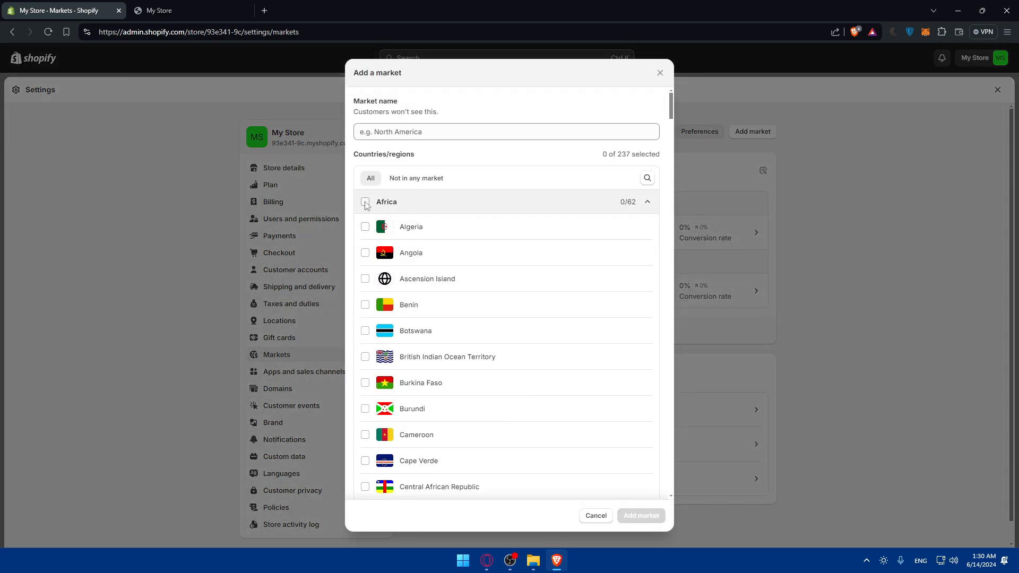
left_click(365, 202)
left_click(638, 513)
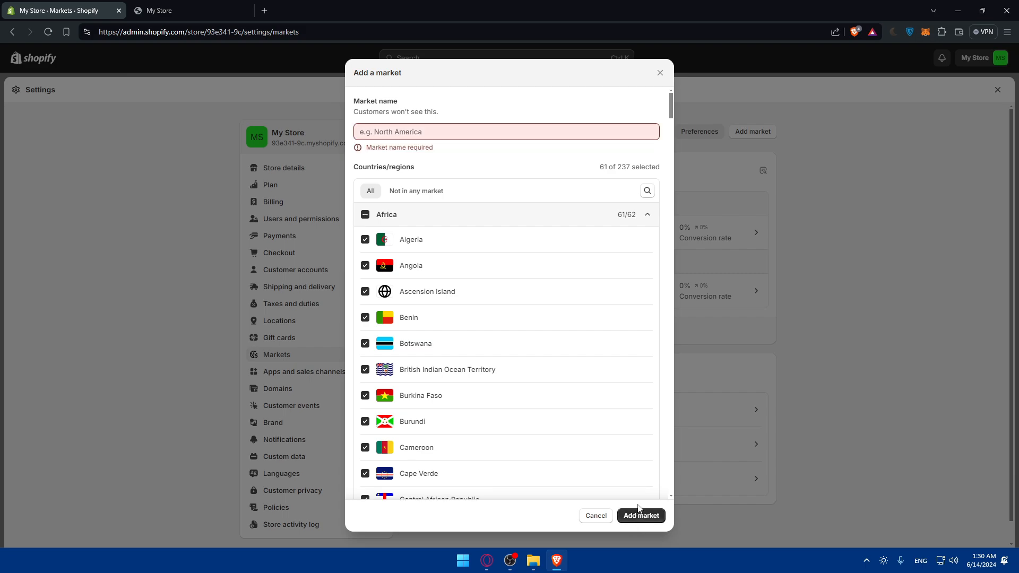
left_click(409, 131)
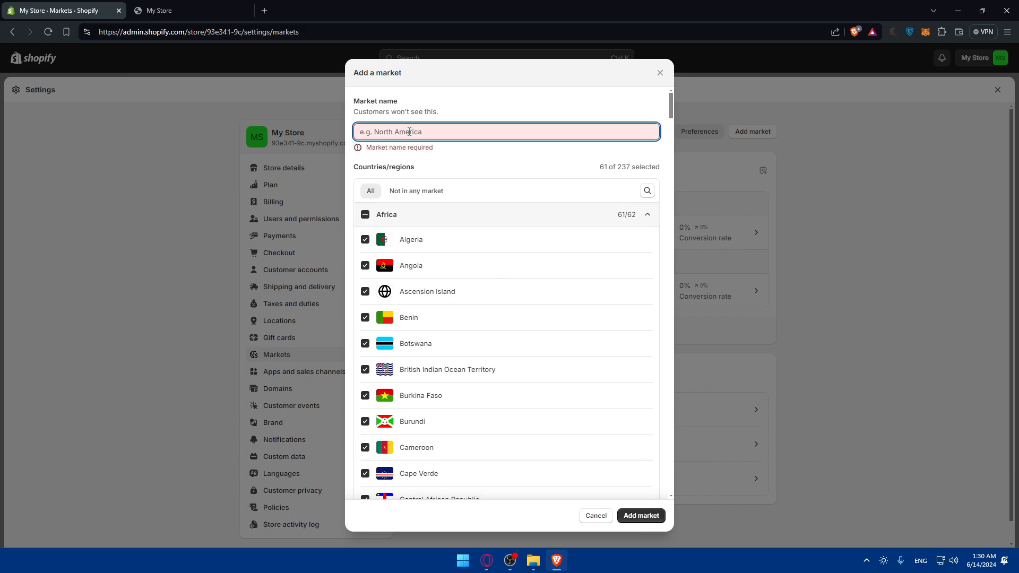
type("Test")
left_click(626, 516)
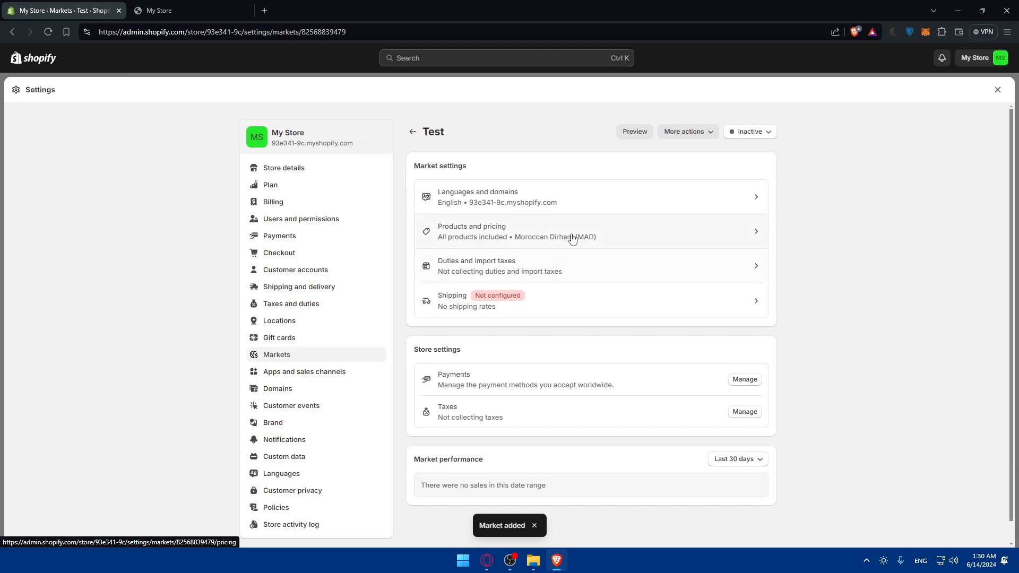
- Check the Test market's Inactive status, its Languages and domains page, then its Products and pricing page
left_click(758, 131)
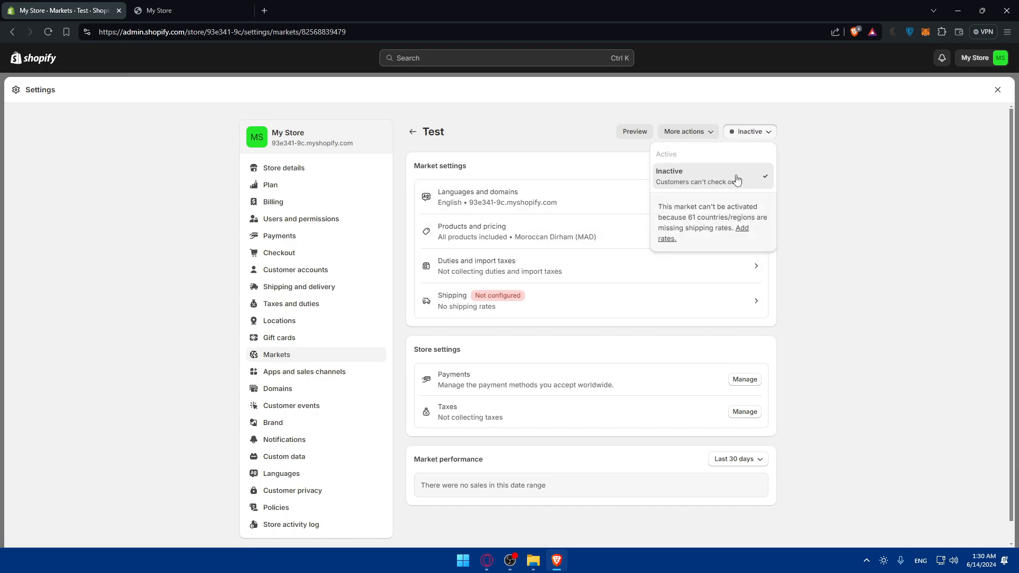
left_click(808, 169)
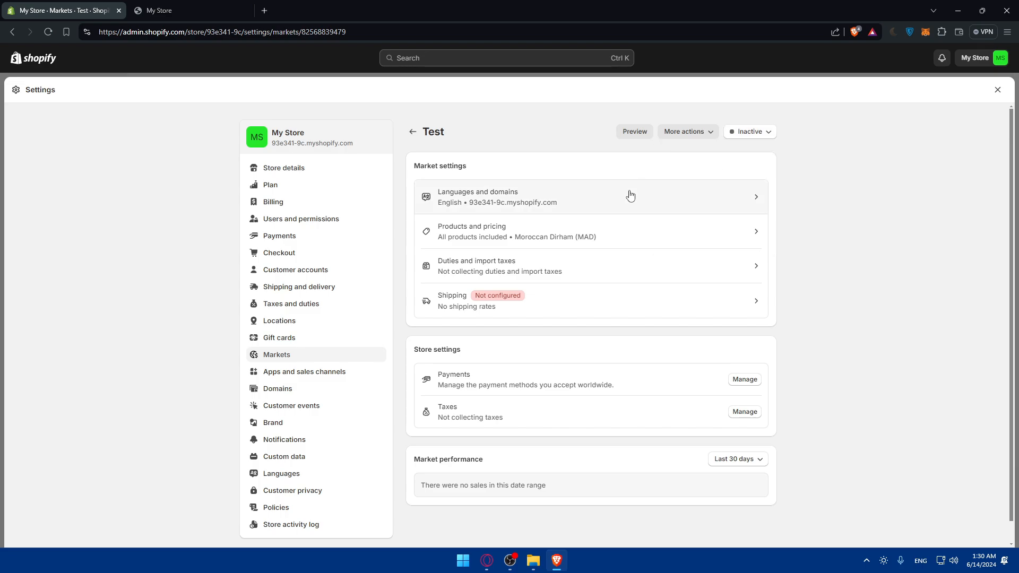
left_click(629, 196)
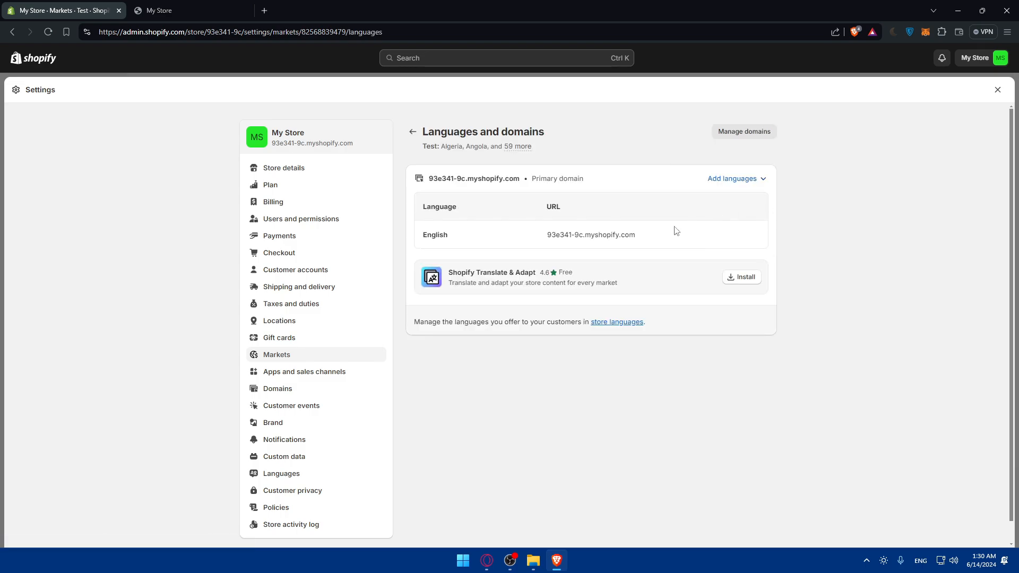
left_click(412, 131)
left_click(629, 229)
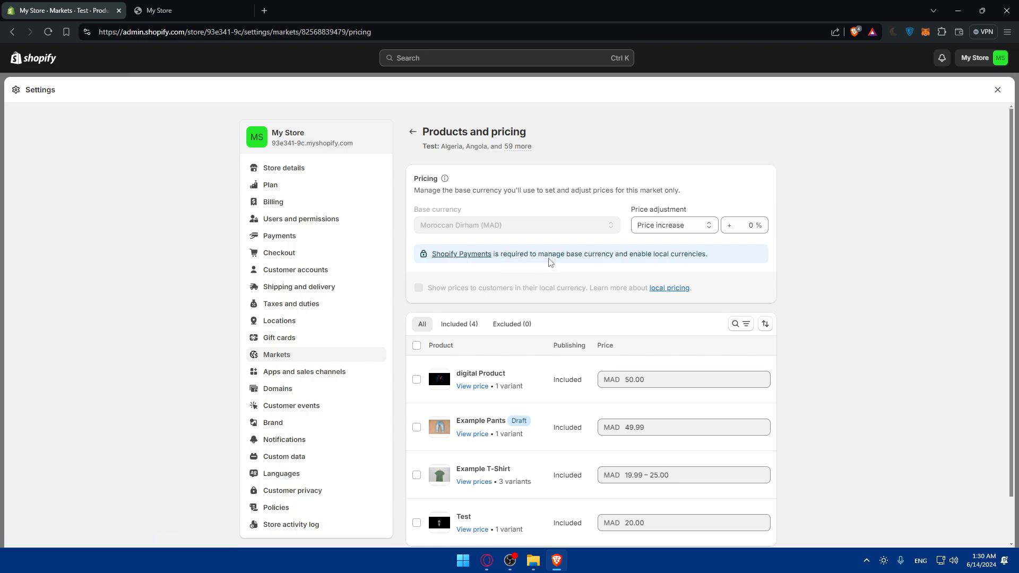
- Open and skim the Shopify Payments help article
left_click(476, 255)
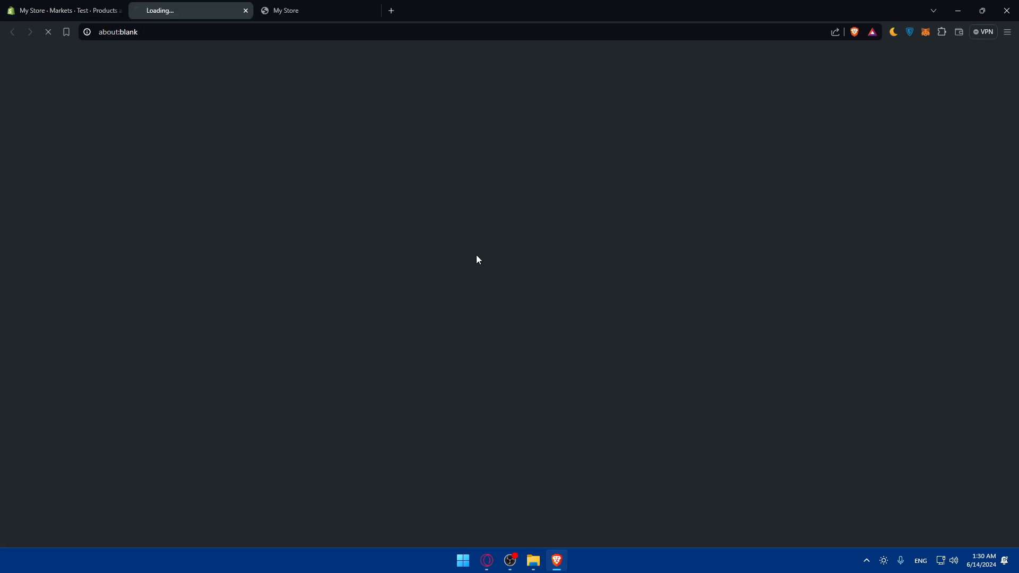
scroll(317, 142, "down", 7)
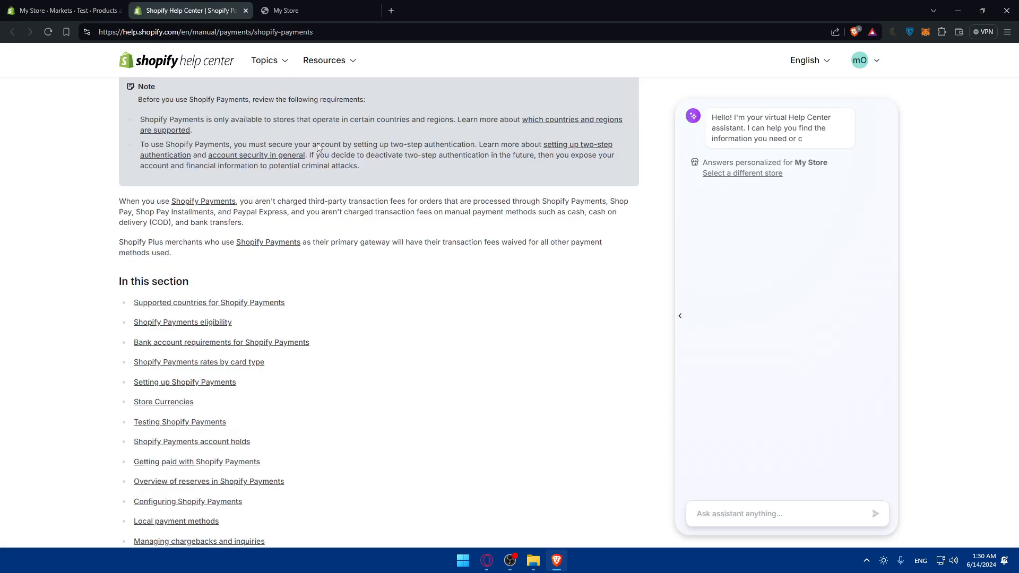
scroll(320, 151, "up", 7)
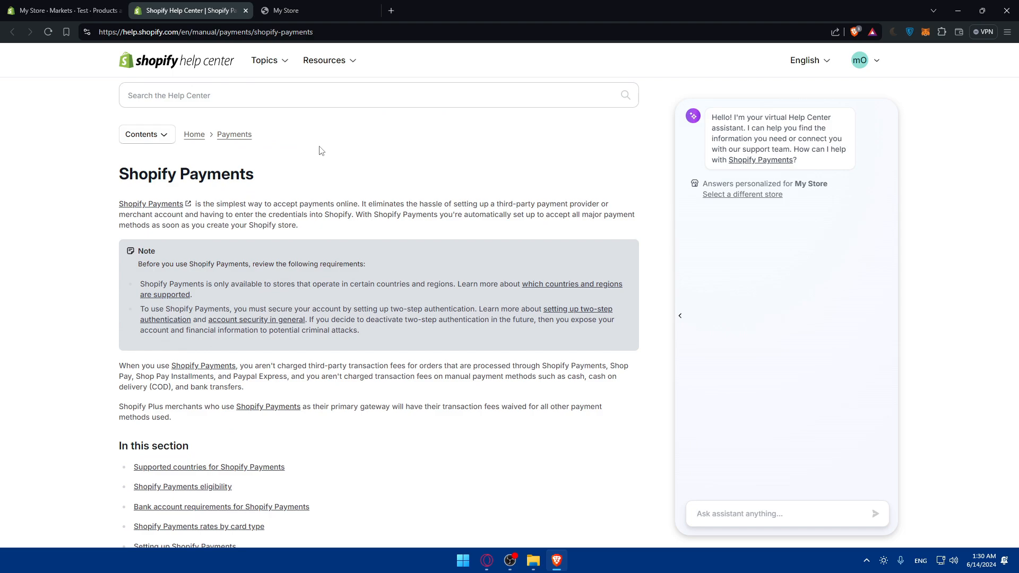
left_click(321, 151)
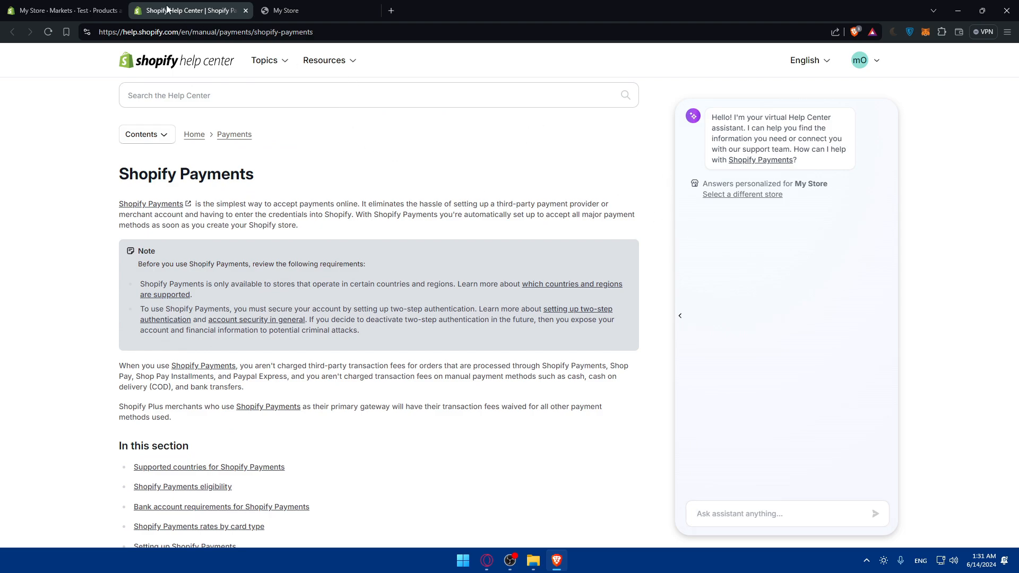
left_click(107, 9)
left_click(187, 9)
- Ask the help assistant how to set up multi currency in Shopify, then return to the admin tab
left_click(802, 513)
type("h0ot")
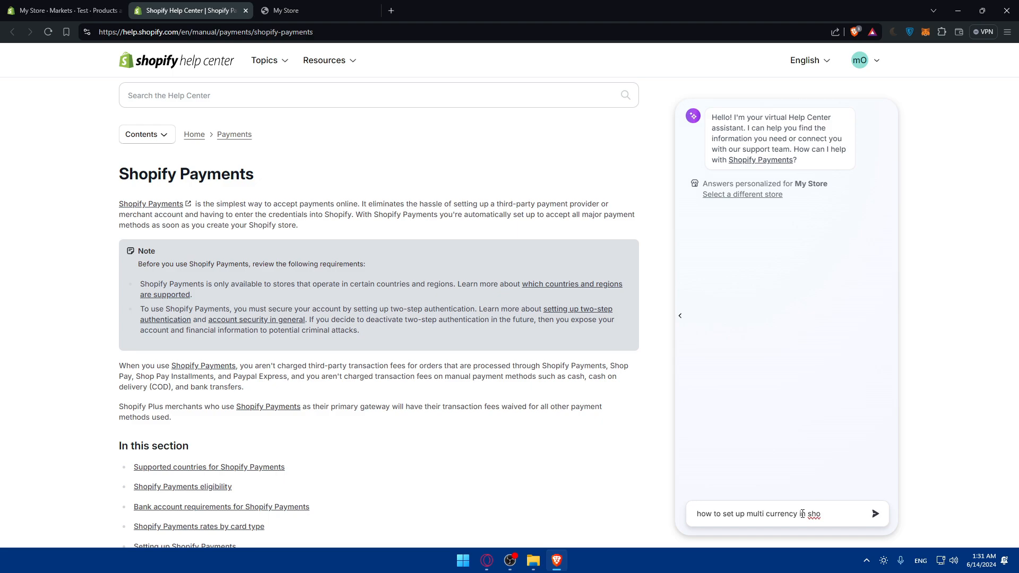
key("Return")
key("ctrl+shift+Tab")
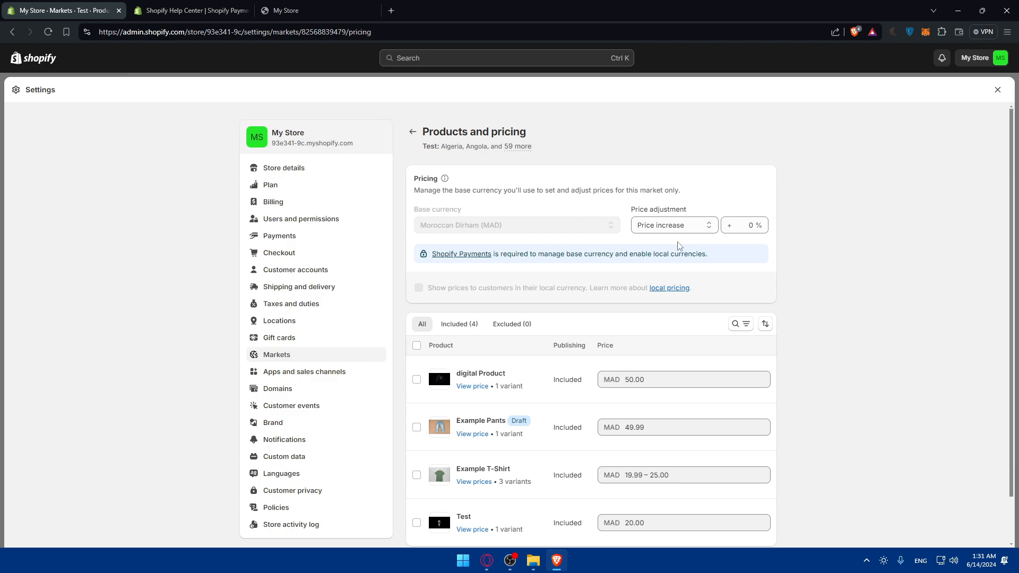
- Keep the Test market's price adjustment as a 0% Price increase and follow the local pricing link
left_click(676, 228)
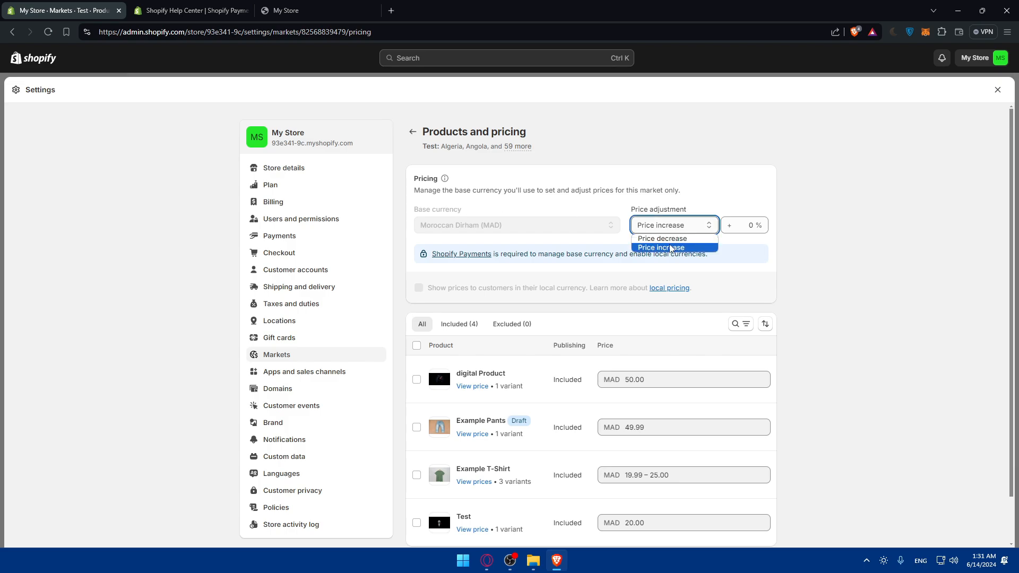
left_click(658, 247)
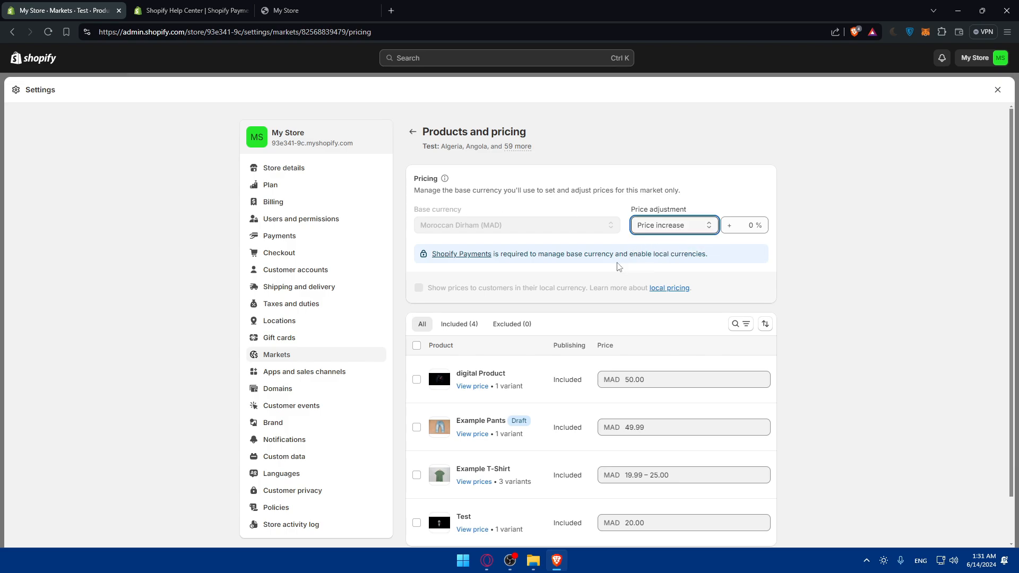
left_click(420, 292)
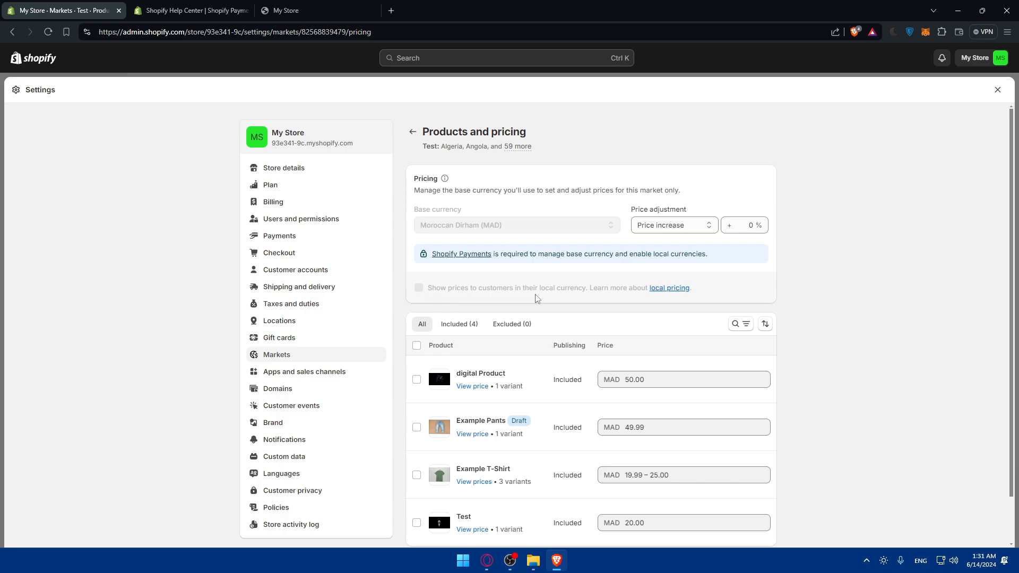
- Read the assistant's answer pointing to Settings > Markets, then close the Shopify Payments article
left_click(660, 289)
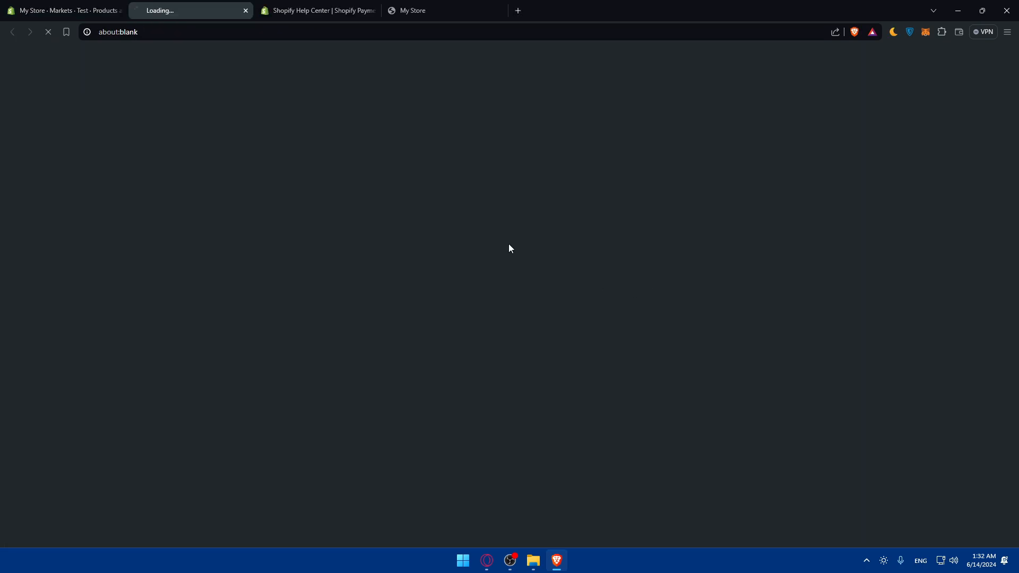
left_click(318, 10)
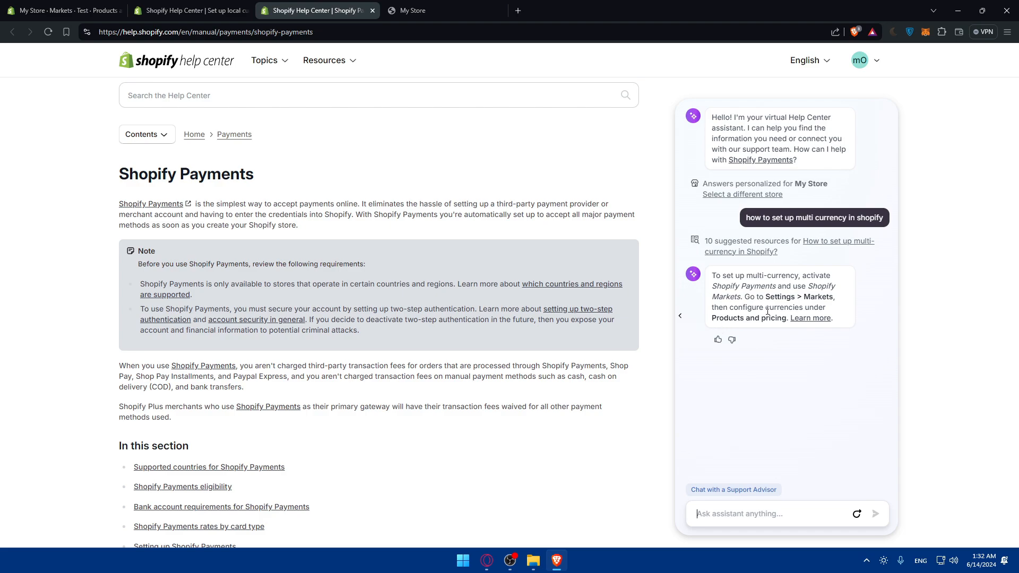
left_click_drag(765, 297, 835, 300)
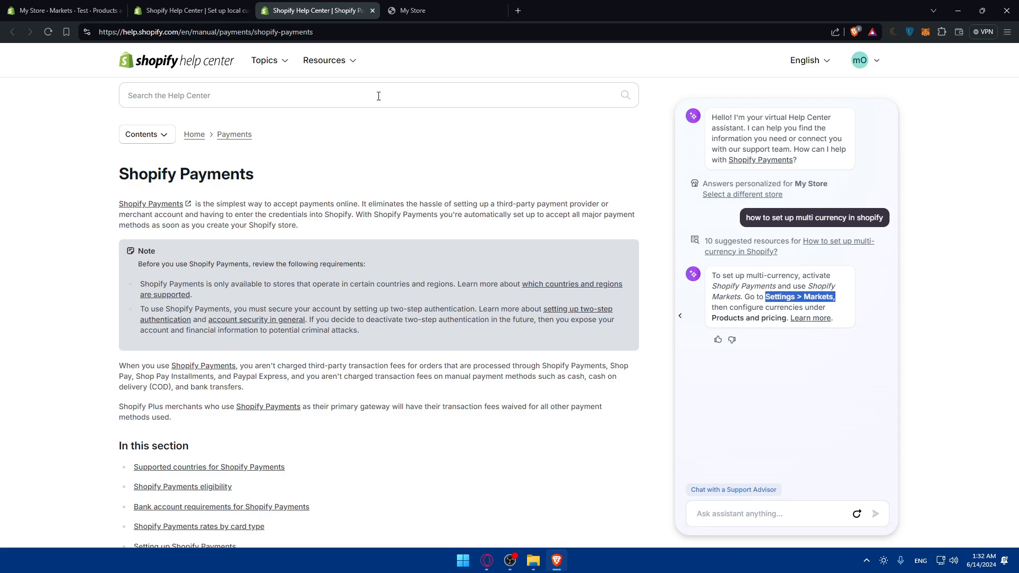
left_click(373, 10)
- View the Set up local currencies article, then exit the store Settings
left_click(191, 10)
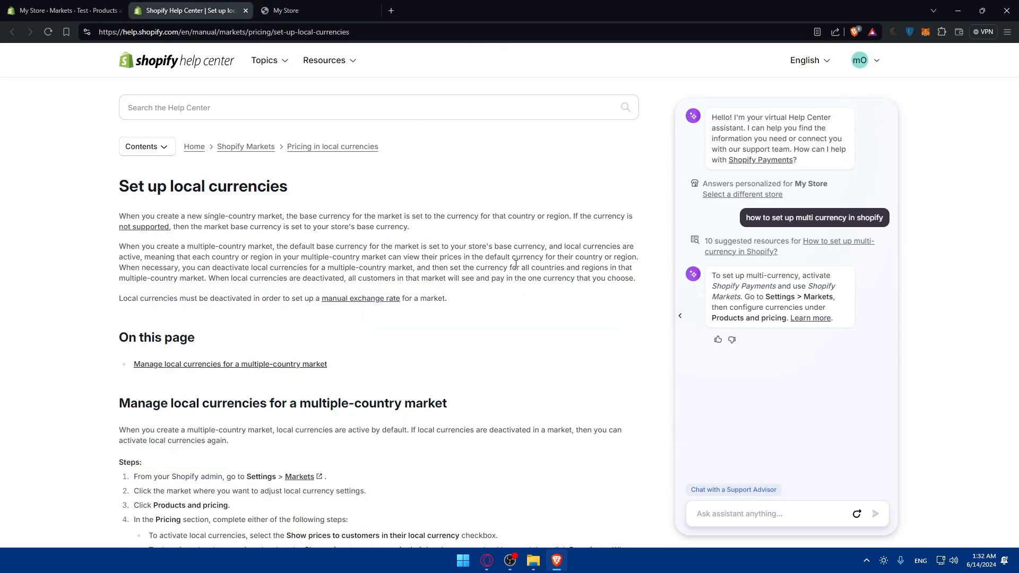
left_click(85, 10)
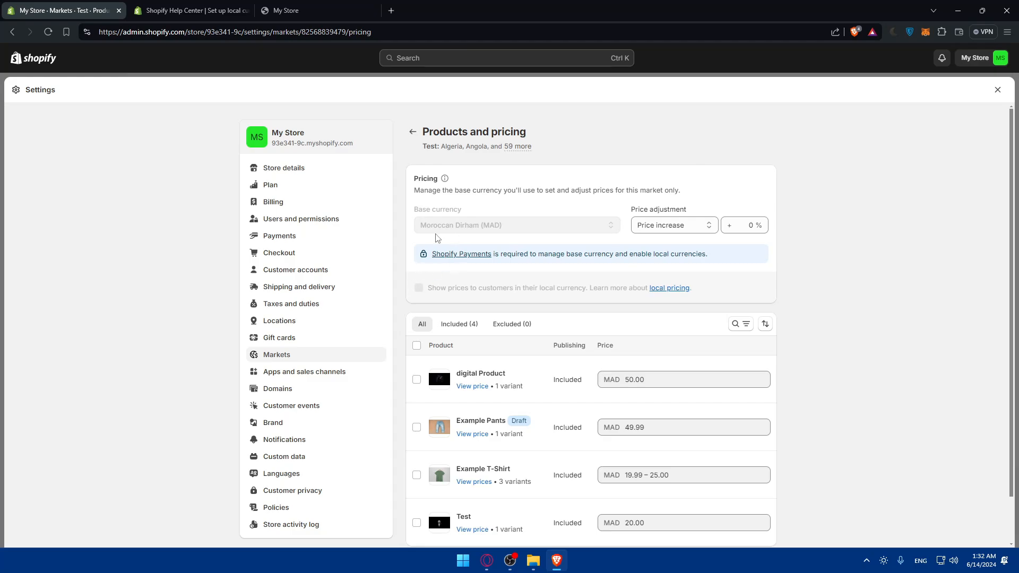
left_click(996, 89)
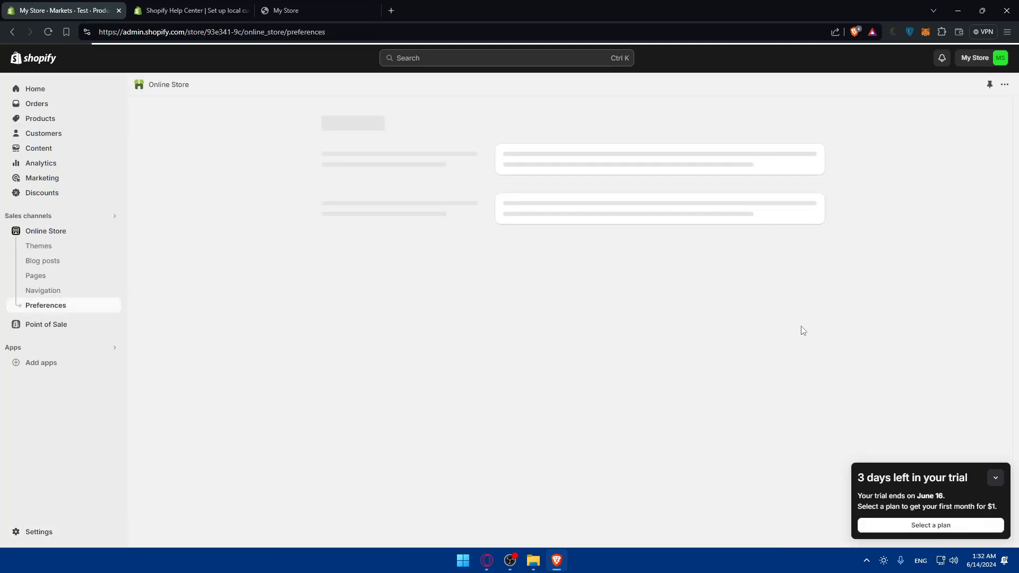